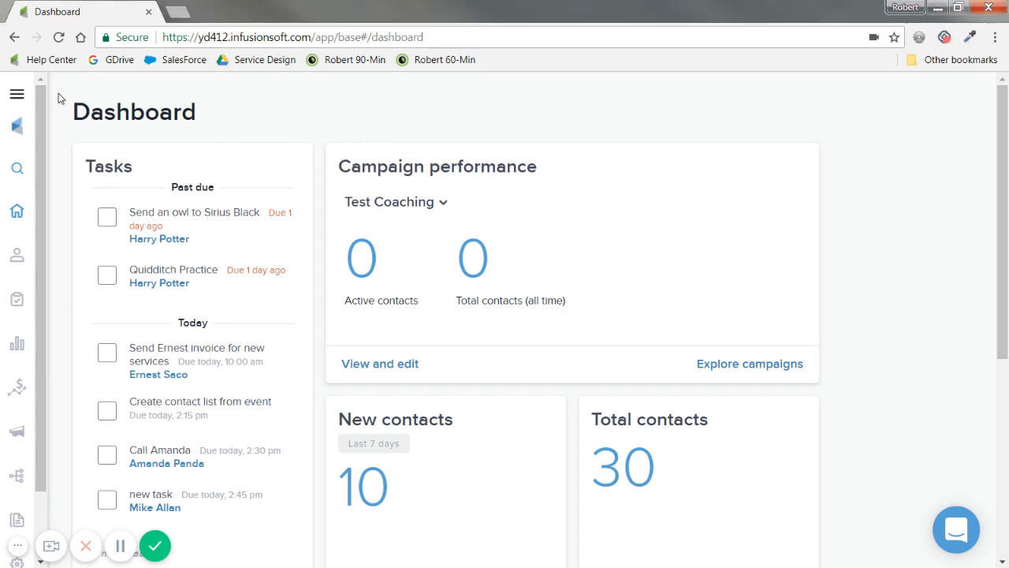
Step: Go to Campaigns, glance at Explore campaigns, and return to the My campaigns list
click(17, 95)
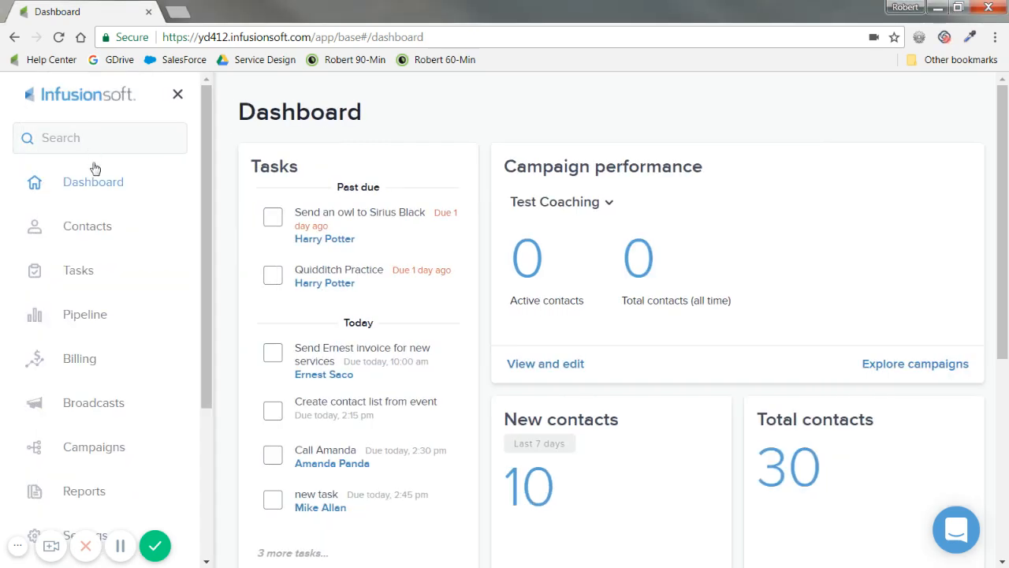
click(83, 455)
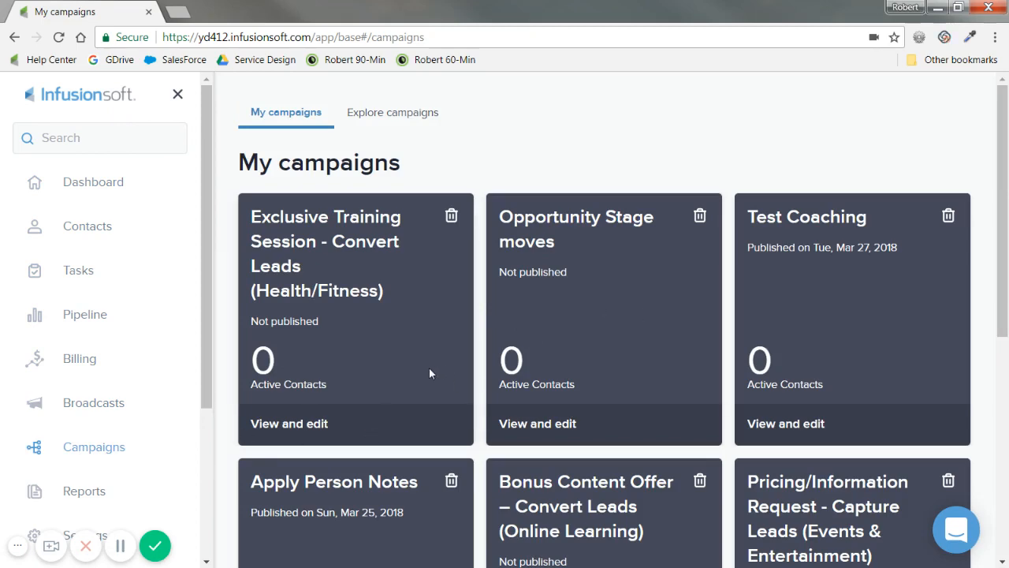
scroll(429, 372, down, 3)
scroll(414, 345, up, 3)
click(392, 112)
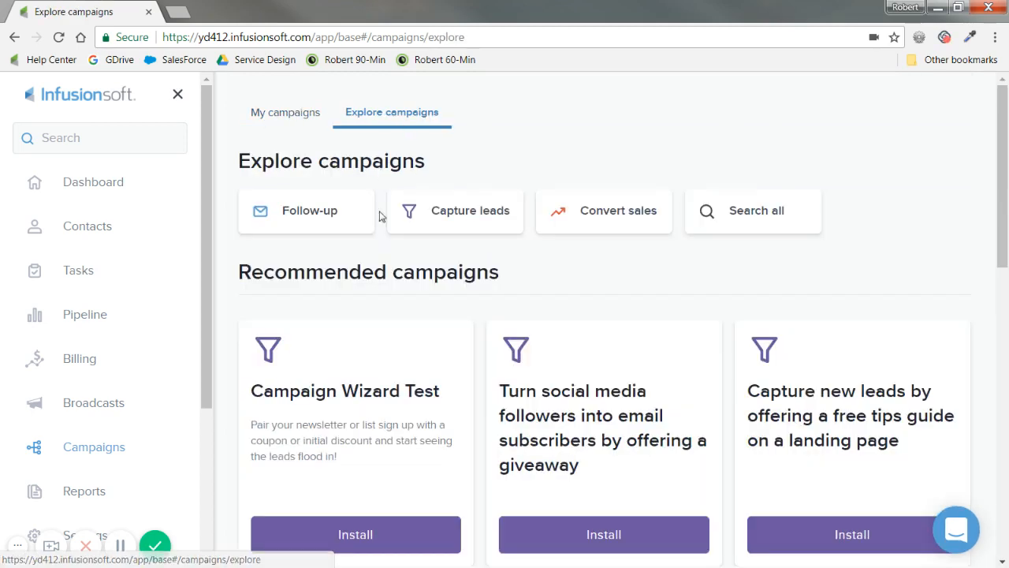
click(285, 112)
scroll(365, 449, down, 2)
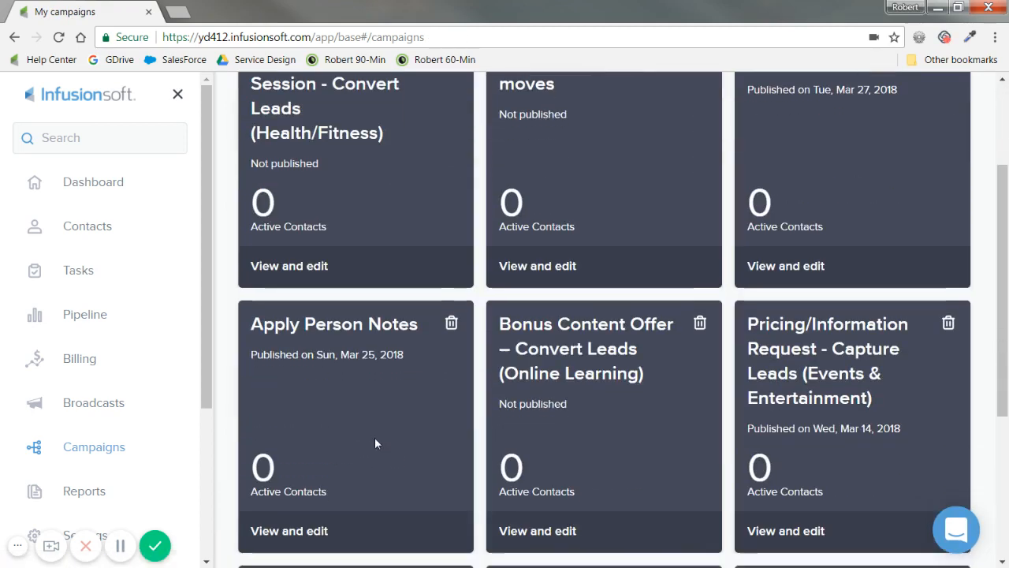
Step: In the Apply Person Notes campaign, add a Landing Page goal named Test1
click(319, 533)
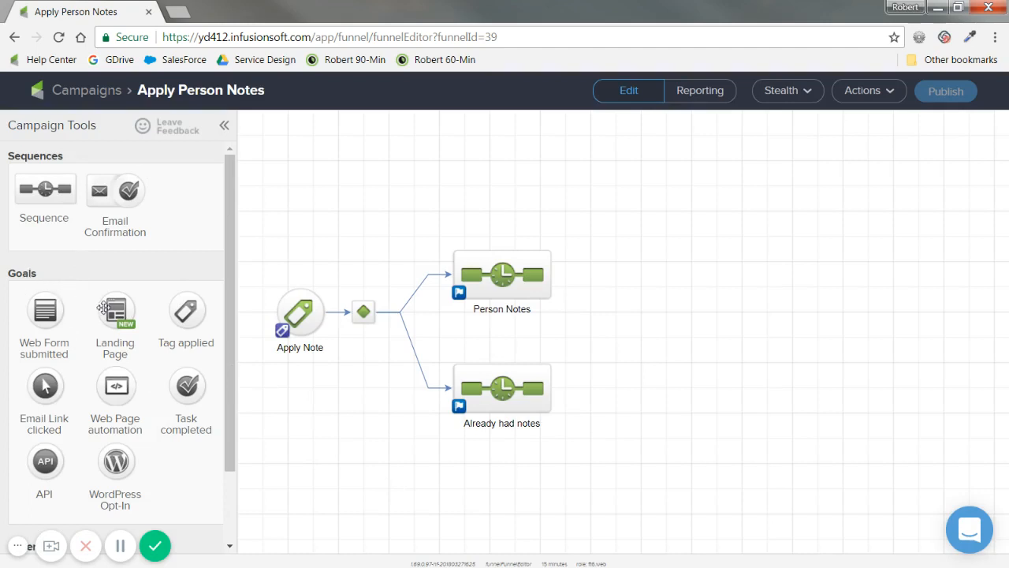
drag(115, 312, 693, 266)
text(Test1)
click(664, 423)
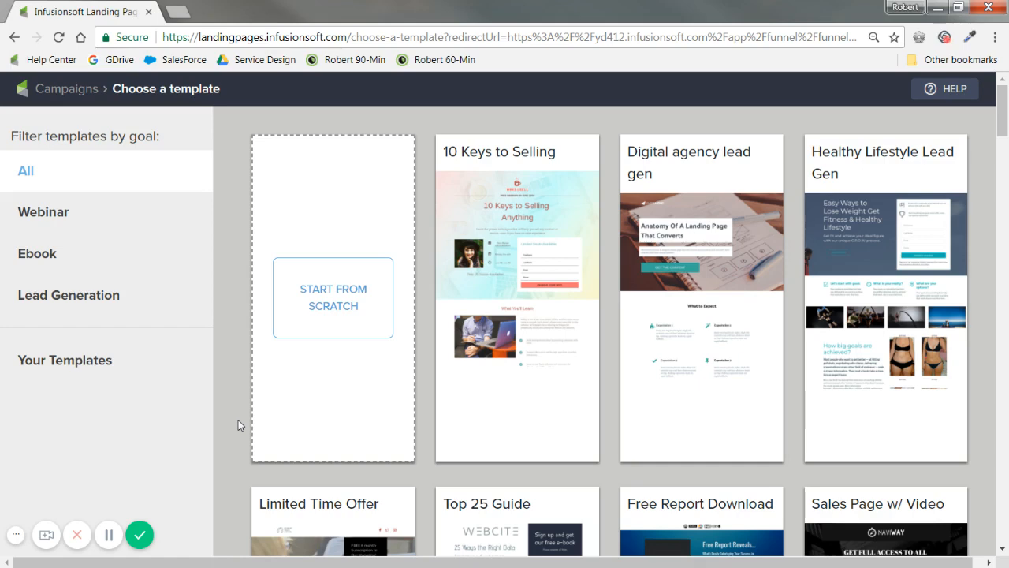
scroll(374, 331, down, 3)
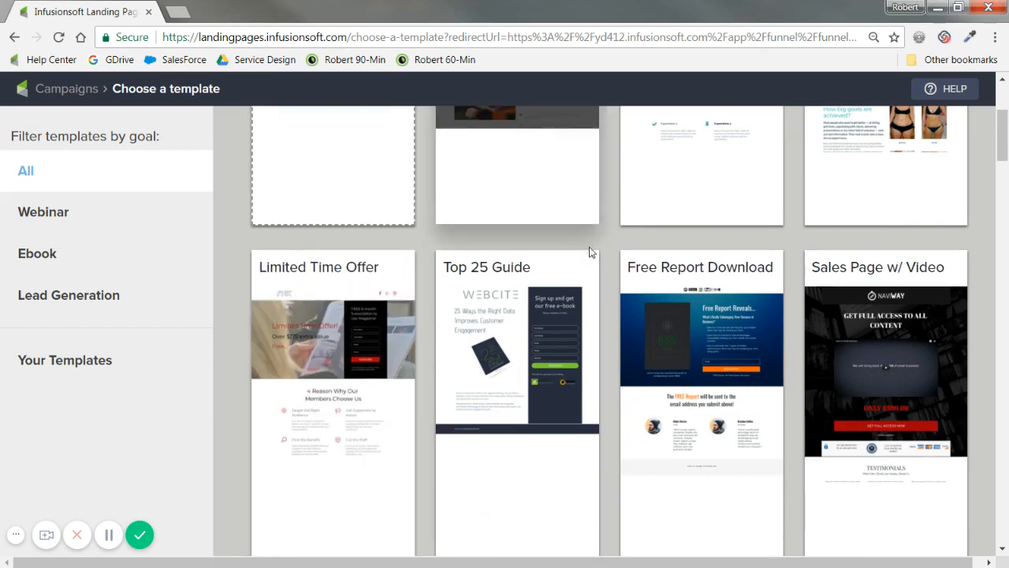
Step: Preview Limited Time Offer at desktop, tablet and phone widths, then use this template
mouse_move(333, 371)
click(314, 383)
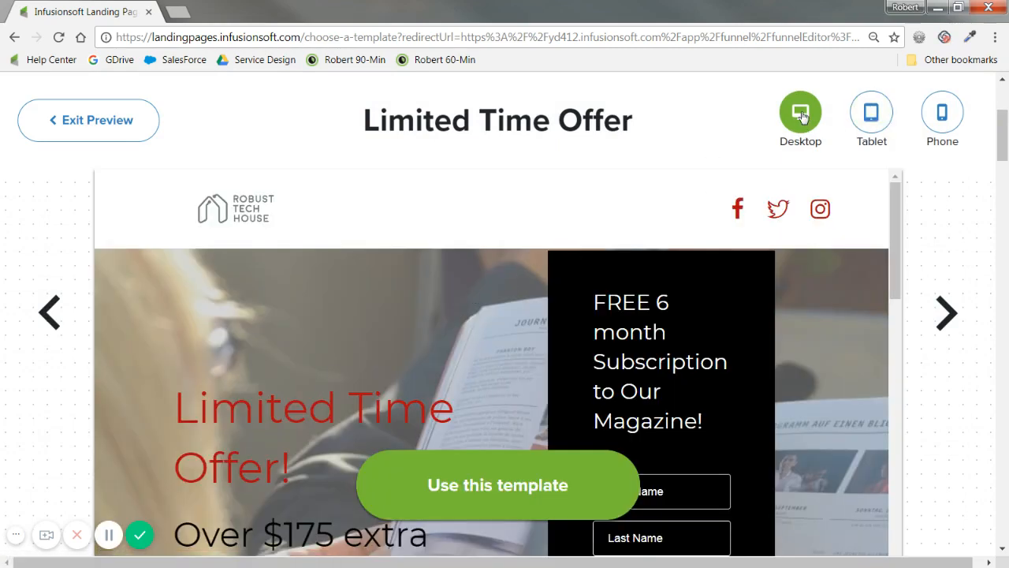
scroll(449, 360, down, 2)
scroll(449, 360, down, 2)
scroll(575, 344, up, 2)
click(870, 120)
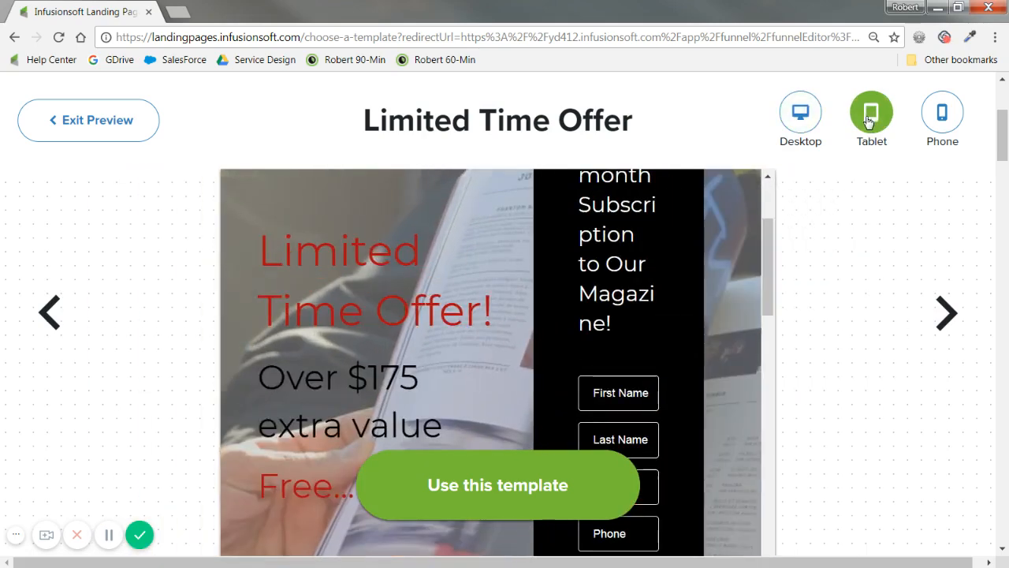
click(942, 119)
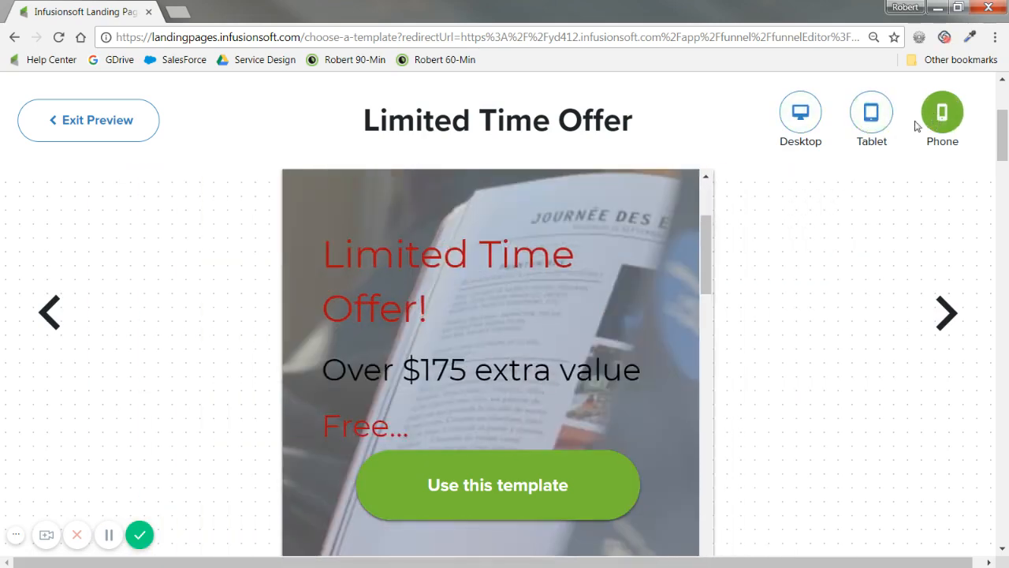
scroll(533, 387, down, 3)
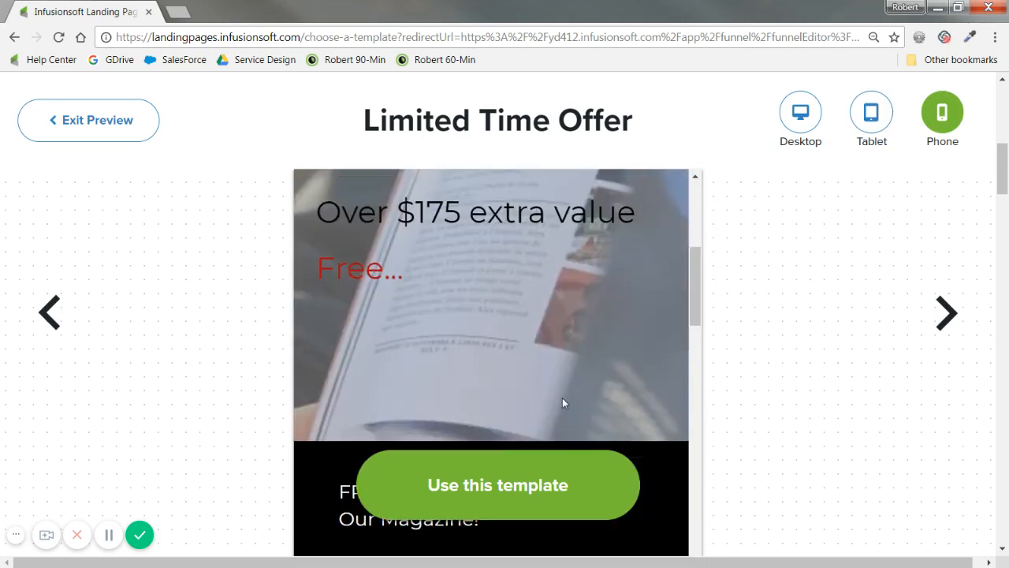
scroll(563, 397, down, 3)
scroll(563, 398, down, 2)
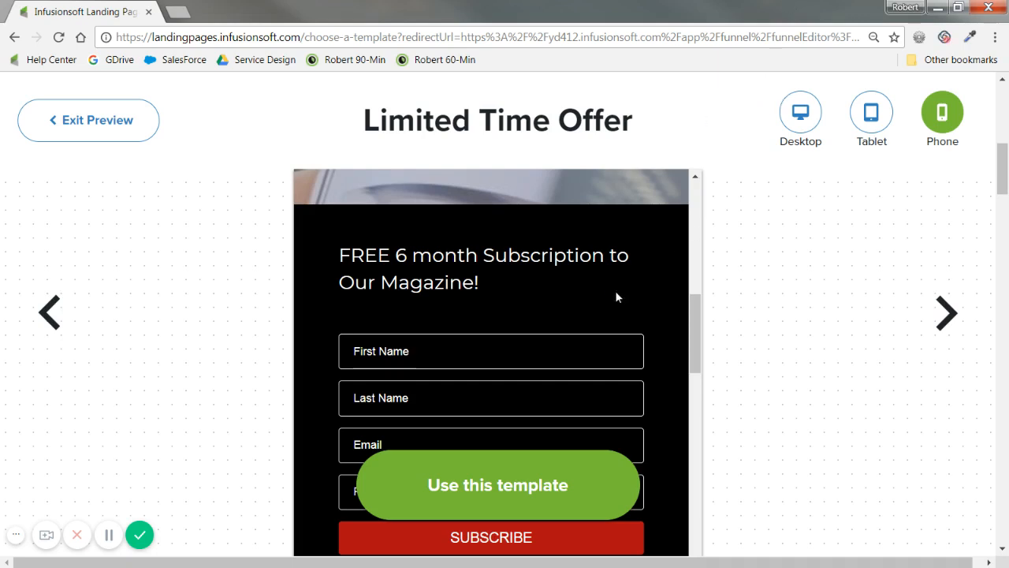
scroll(617, 312, up, 5)
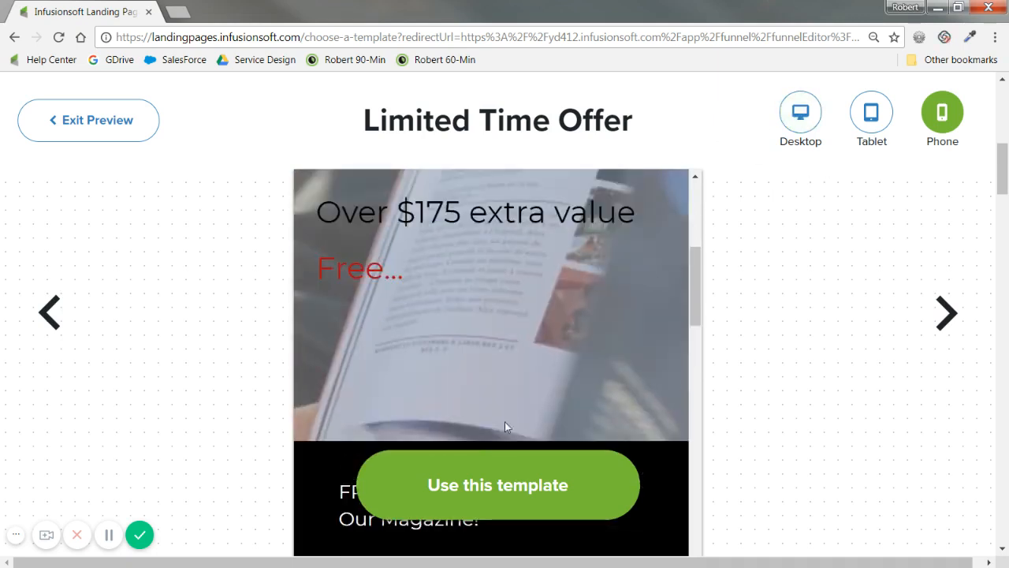
click(505, 485)
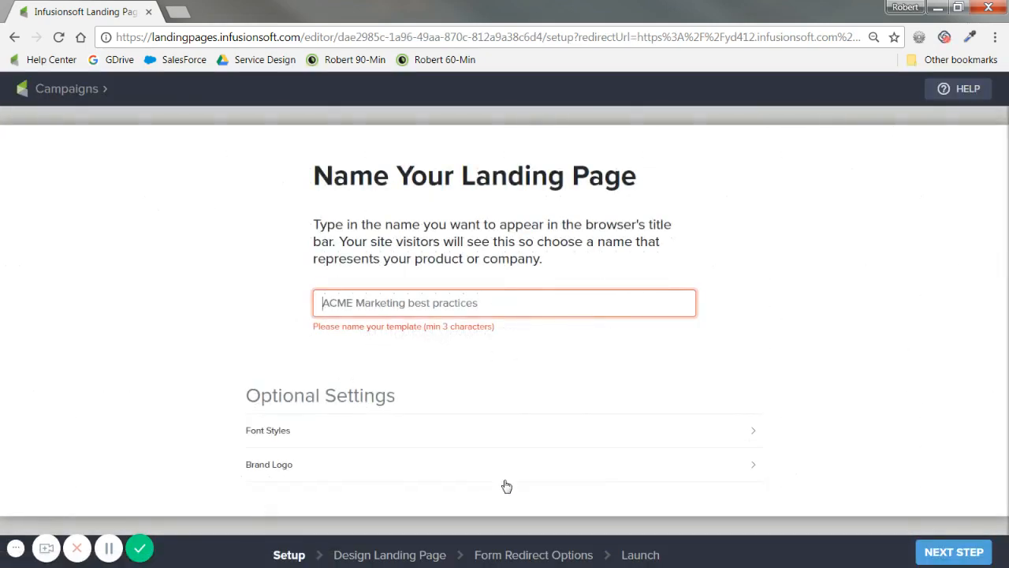
text(Test1)
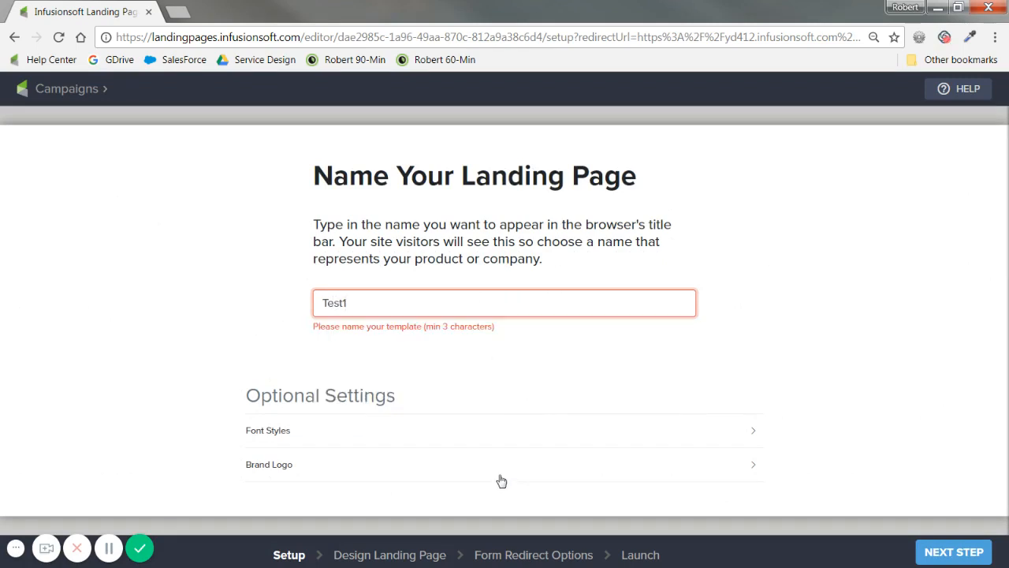
Step: Name the page Test1 and review the title font choices, keeping Montserrat
click(424, 384)
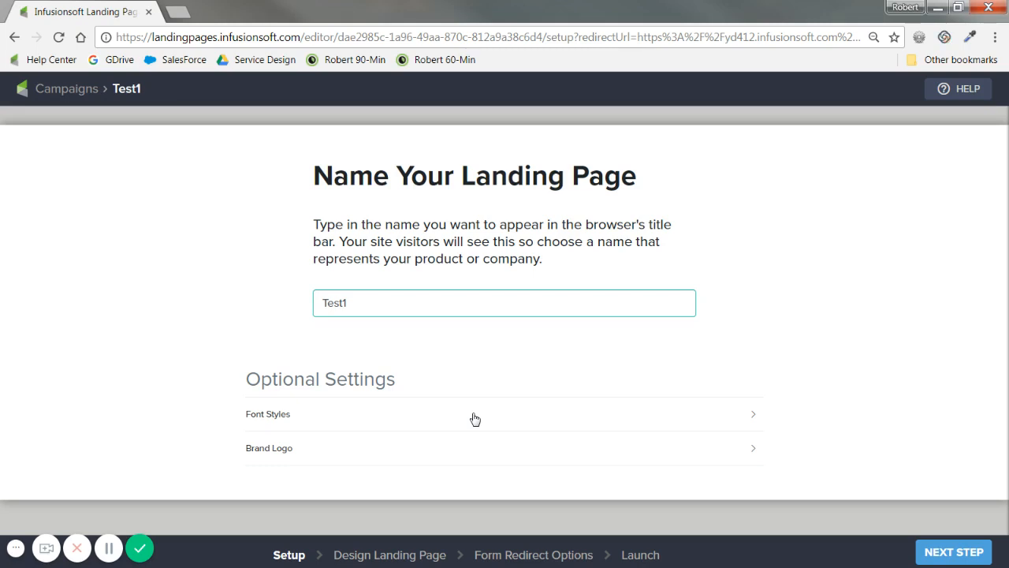
click(373, 426)
scroll(372, 425, down, 3)
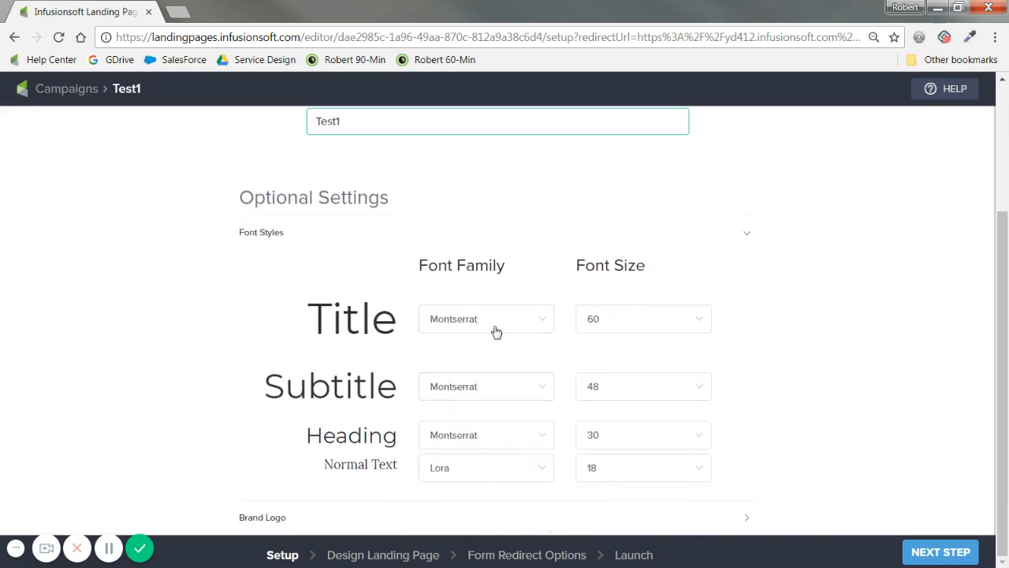
click(544, 319)
scroll(466, 426, down, 3)
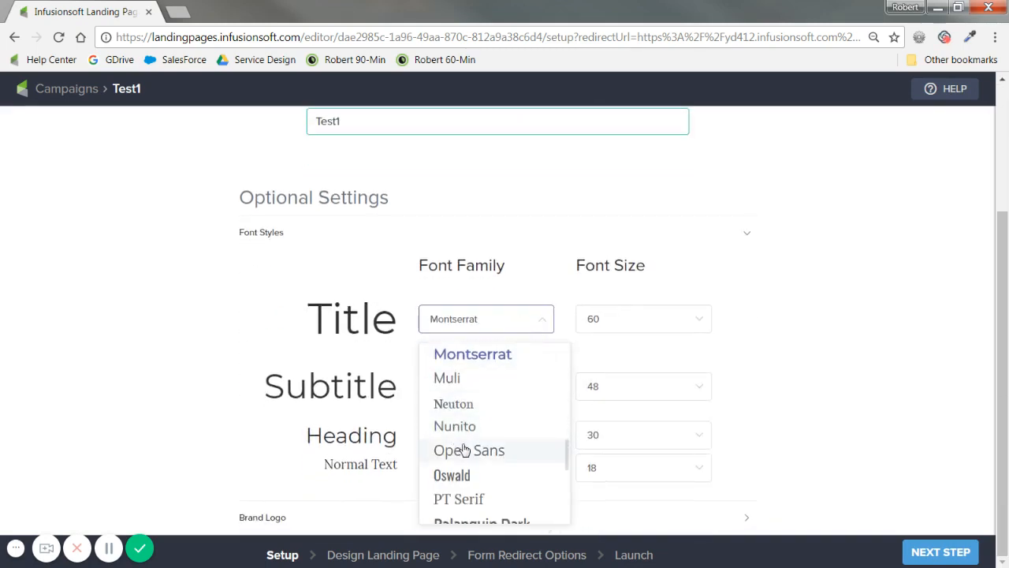
scroll(464, 449, down, 3)
scroll(464, 449, down, 2)
scroll(464, 450, up, 5)
scroll(464, 449, up, 3)
scroll(465, 450, up, 3)
scroll(464, 449, up, 3)
scroll(464, 449, up, 3)
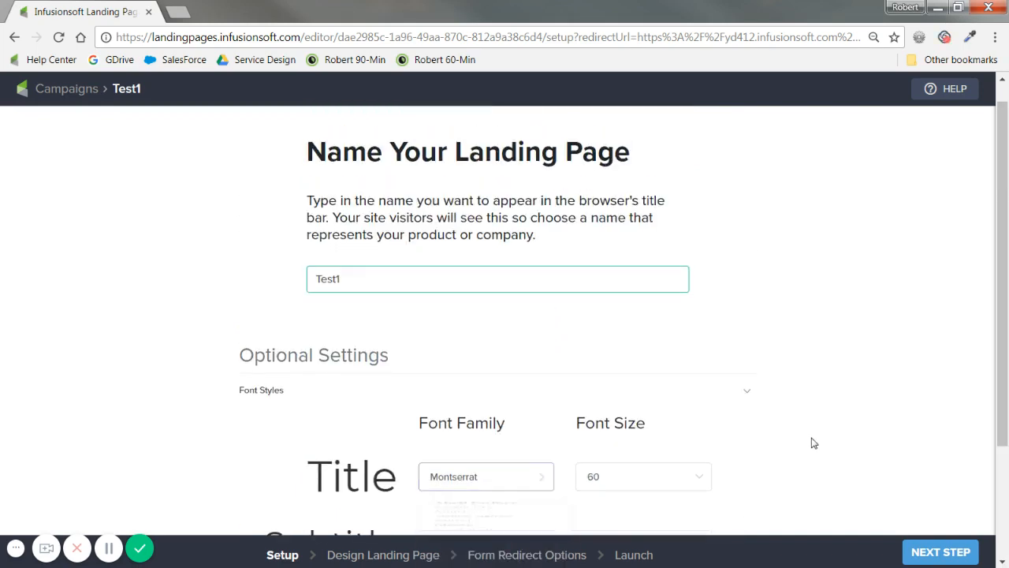
scroll(805, 448, down, 3)
scroll(773, 441, down, 3)
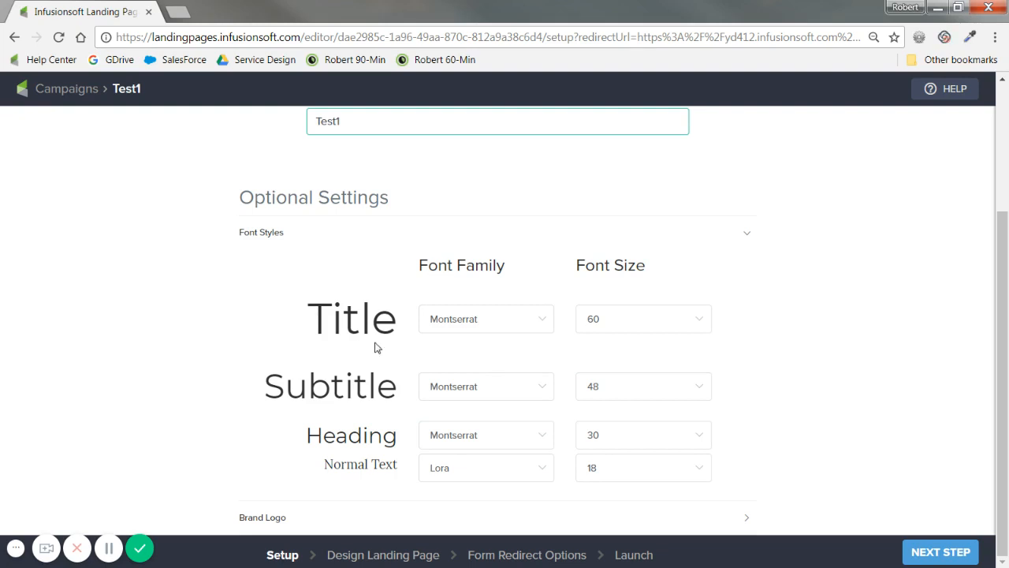
click(501, 323)
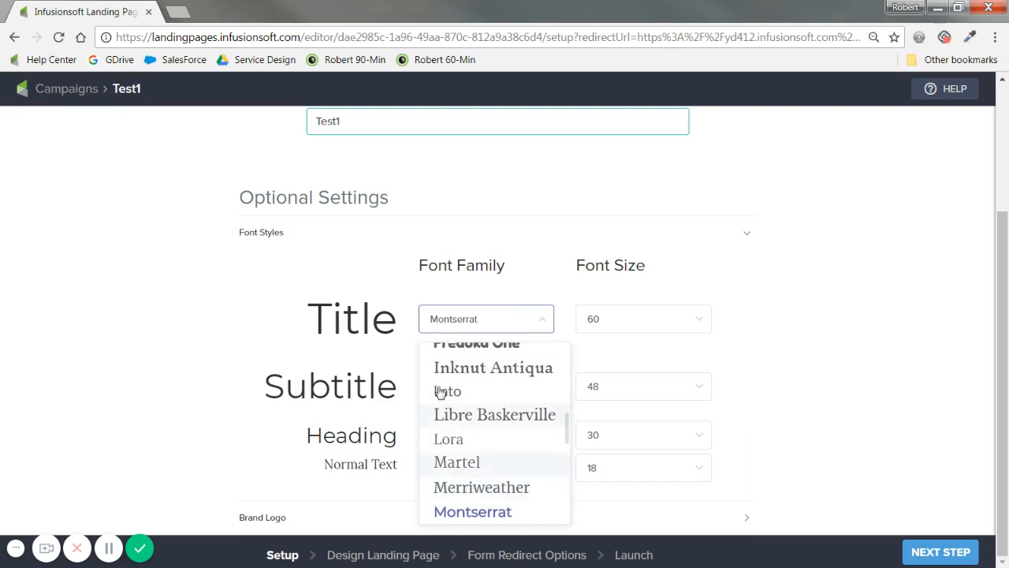
click(875, 327)
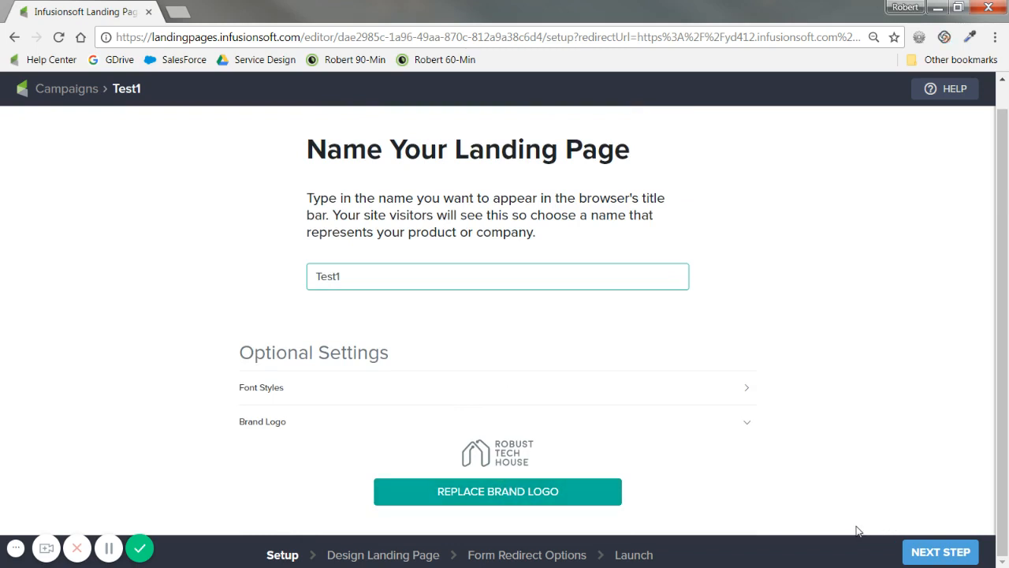
Step: Move to the design step and select the header's Facebook icon for editing
click(933, 557)
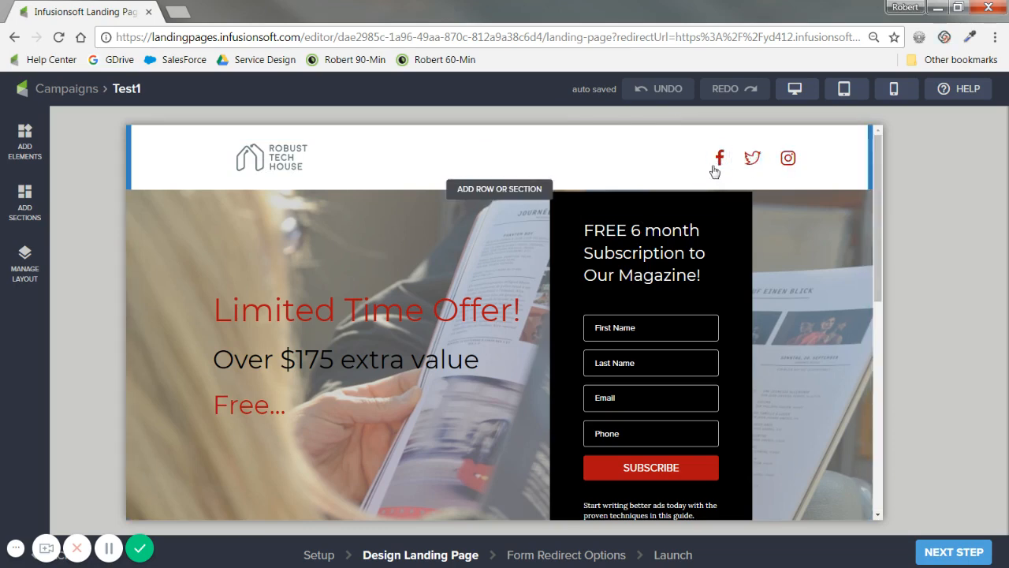
click(719, 162)
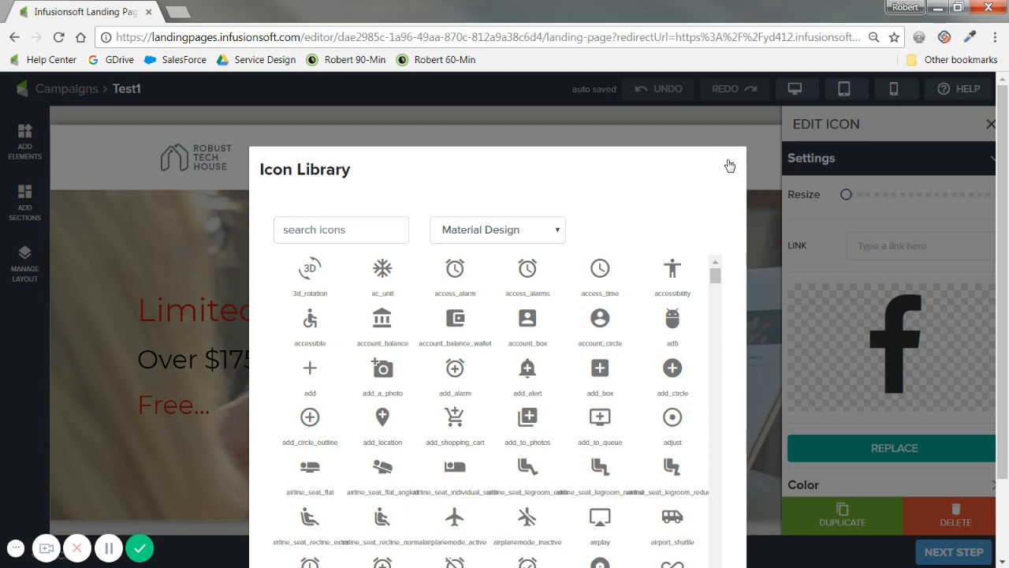
click(733, 167)
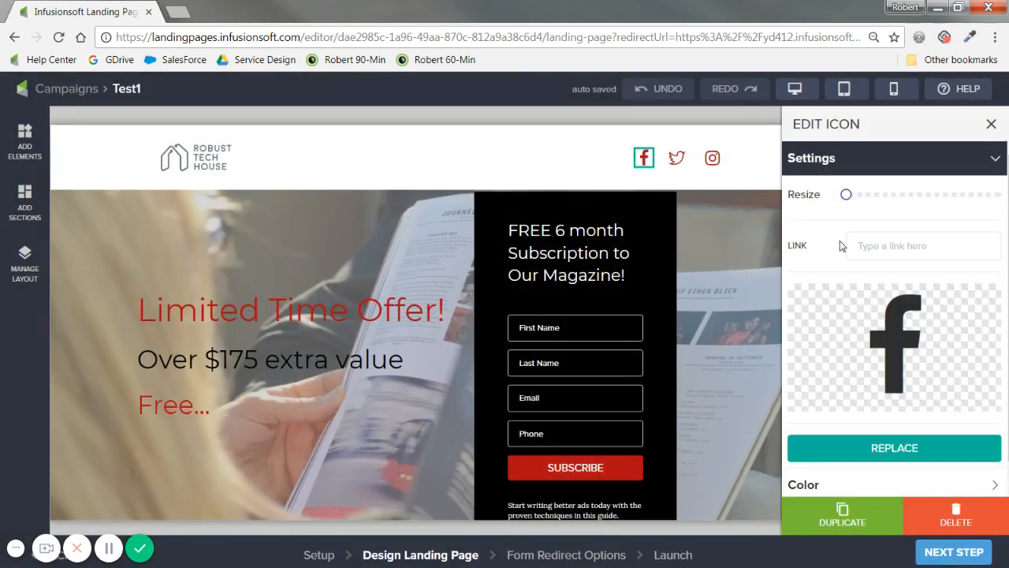
mouse_move(846, 195)
mouse_down()
mouse_move(881, 196)
mouse_move(846, 197)
mouse_up()
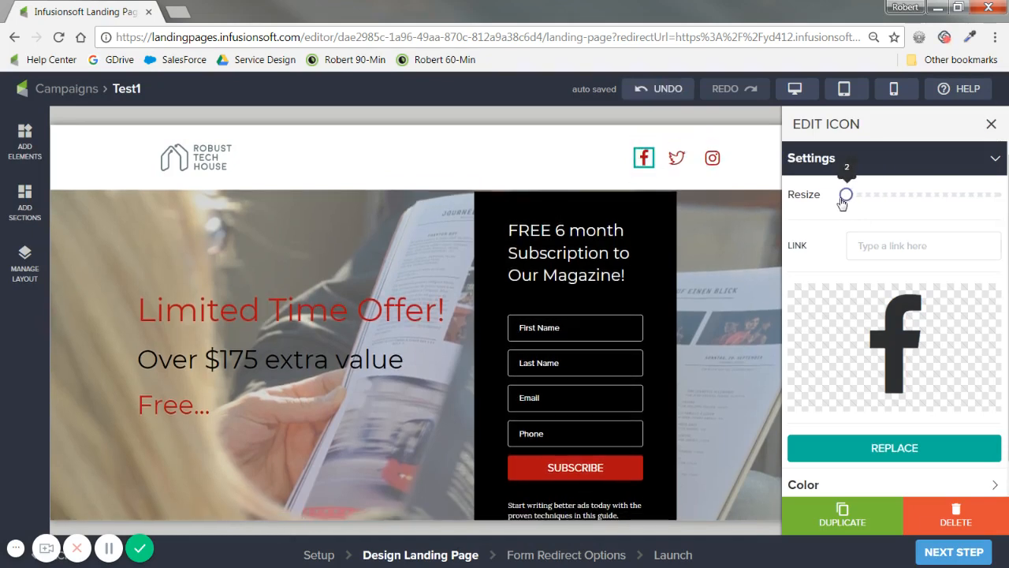
click(882, 246)
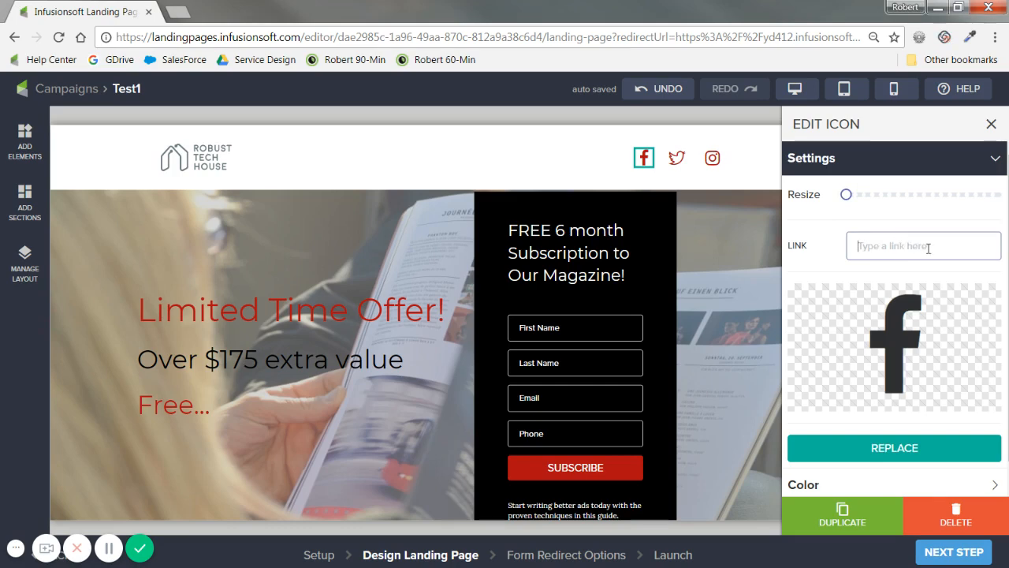
scroll(902, 298, down, 3)
scroll(891, 331, down, 1)
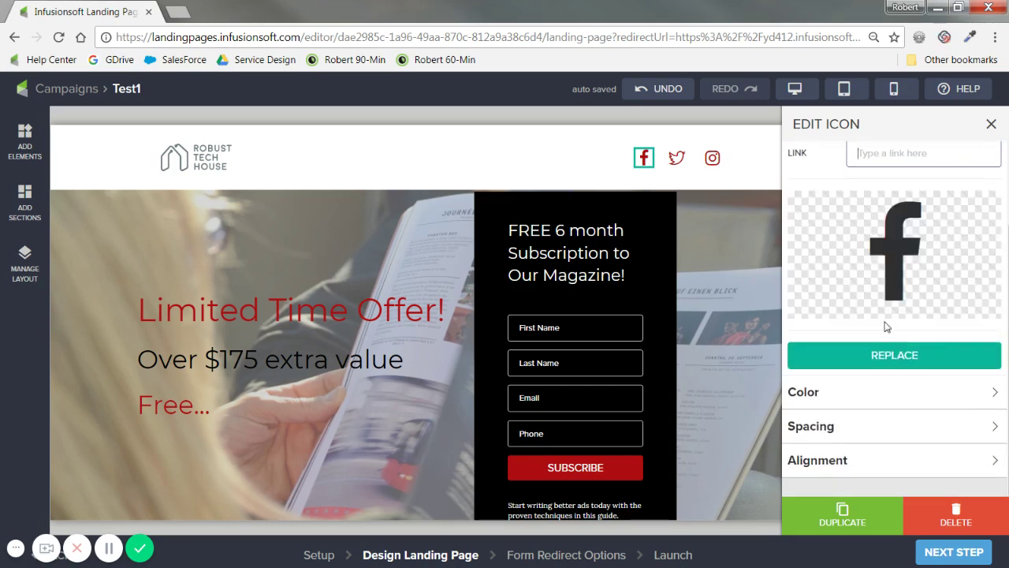
Step: Save a custom red colour and apply it to the Facebook icon
click(868, 394)
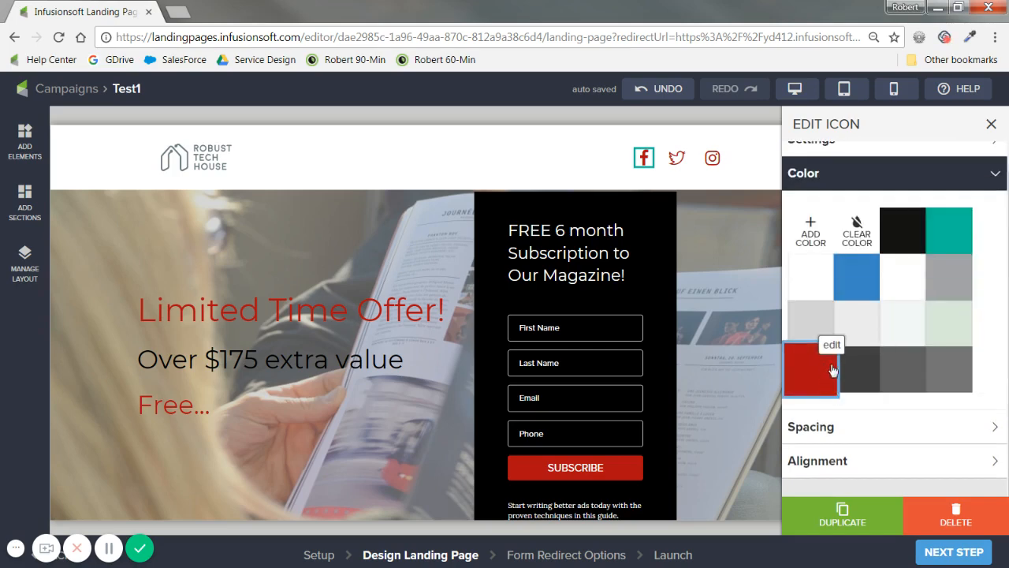
click(952, 239)
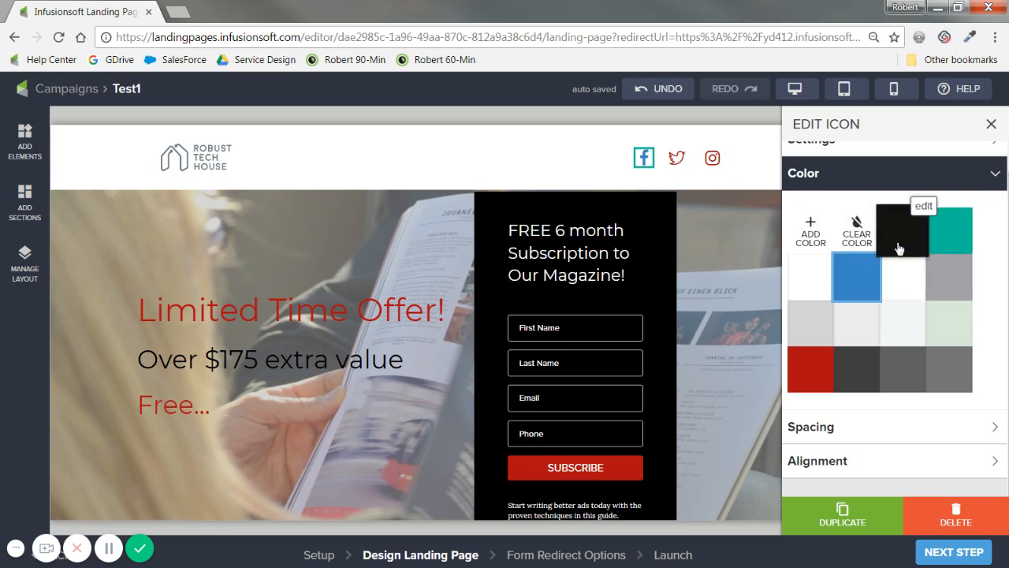
drag(856, 277, 822, 254)
click(811, 230)
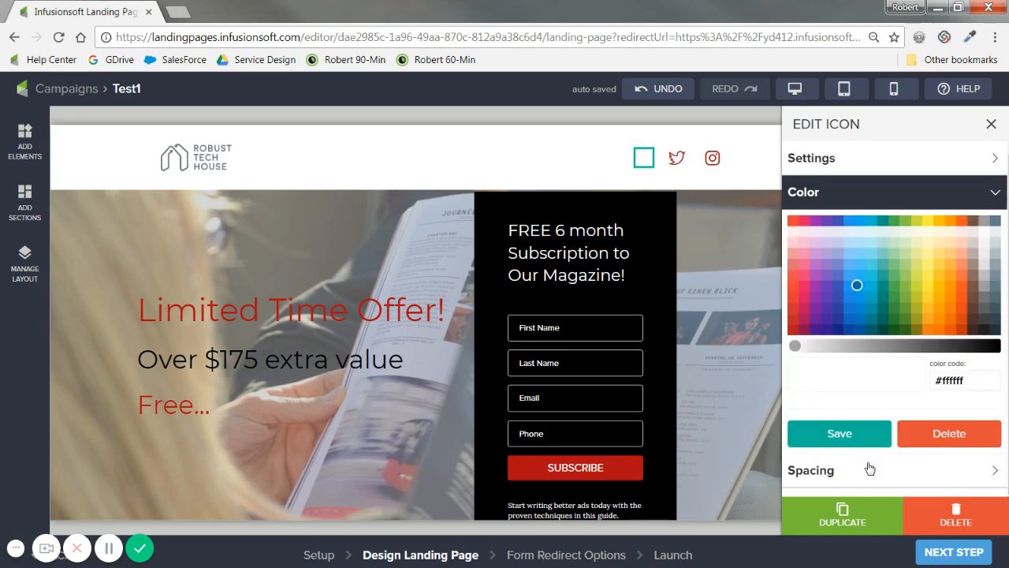
drag(936, 381, 964, 379)
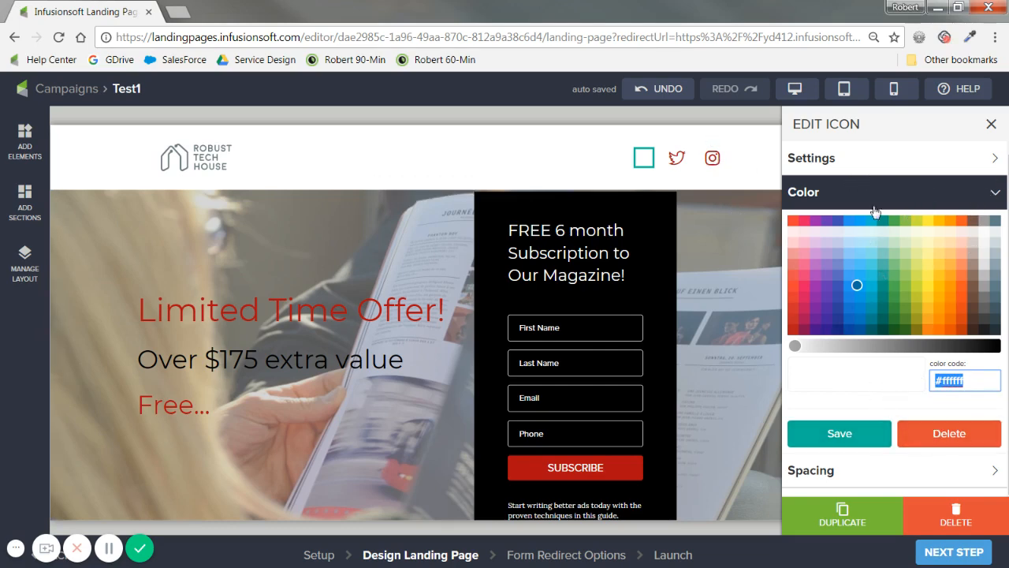
click(840, 433)
click(797, 386)
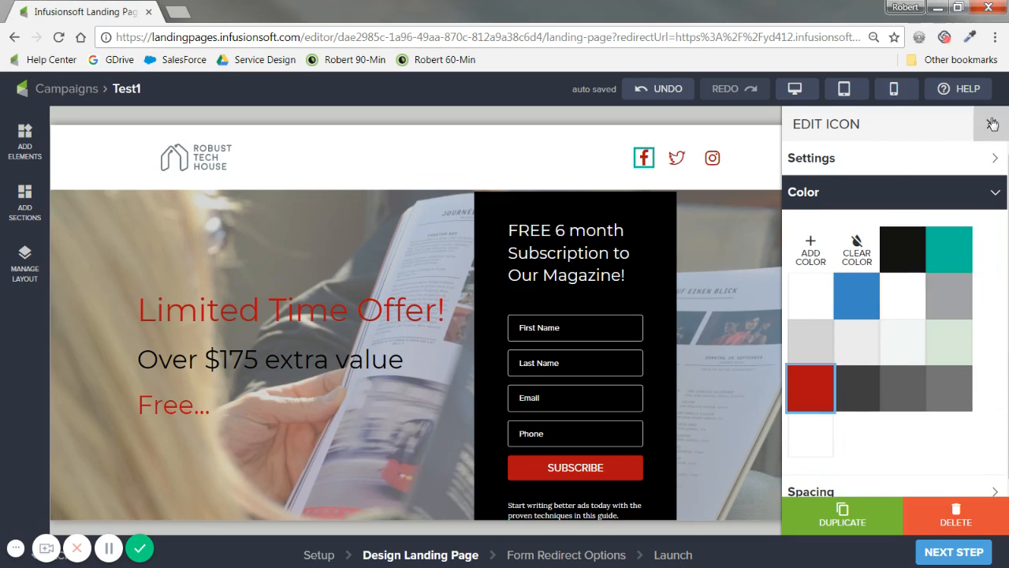
scroll(884, 300, down, 3)
Step: Try left, center and right icon alignment, keep centred, and close the icon settings
click(868, 426)
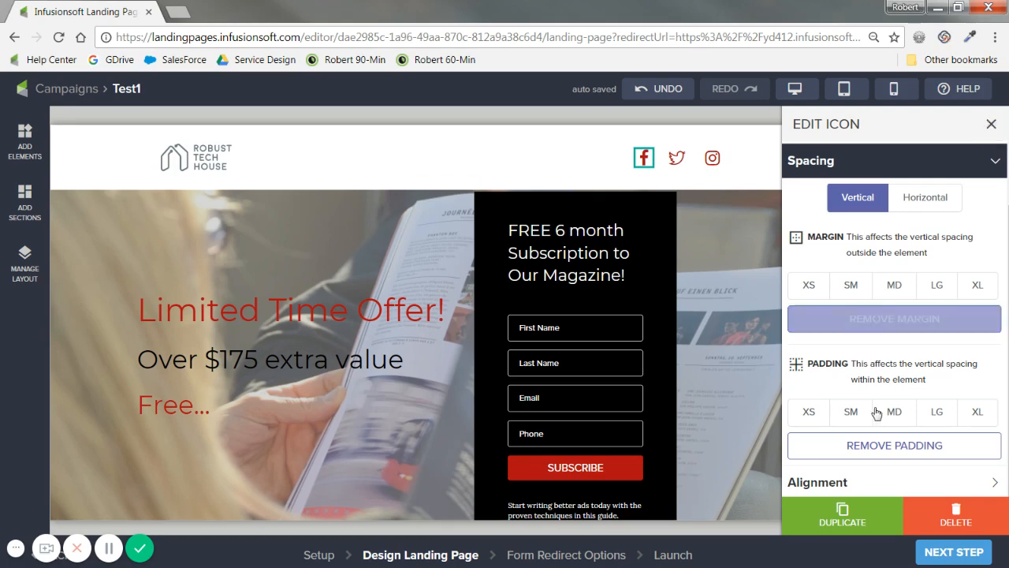
scroll(899, 410, down, 1)
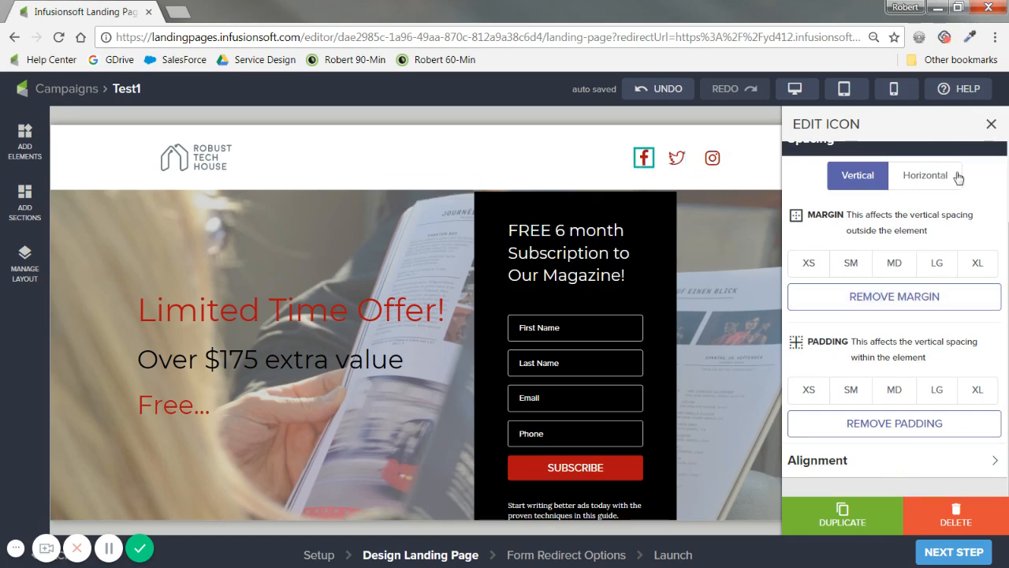
scroll(899, 236, up, 1)
scroll(903, 215, up, 2)
scroll(899, 228, down, 3)
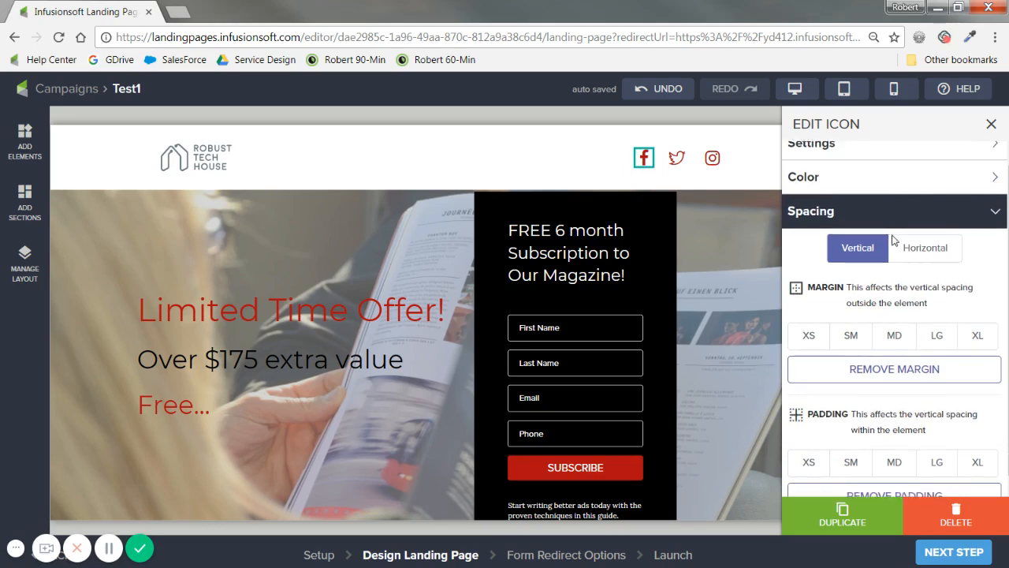
scroll(899, 236, down, 2)
click(905, 461)
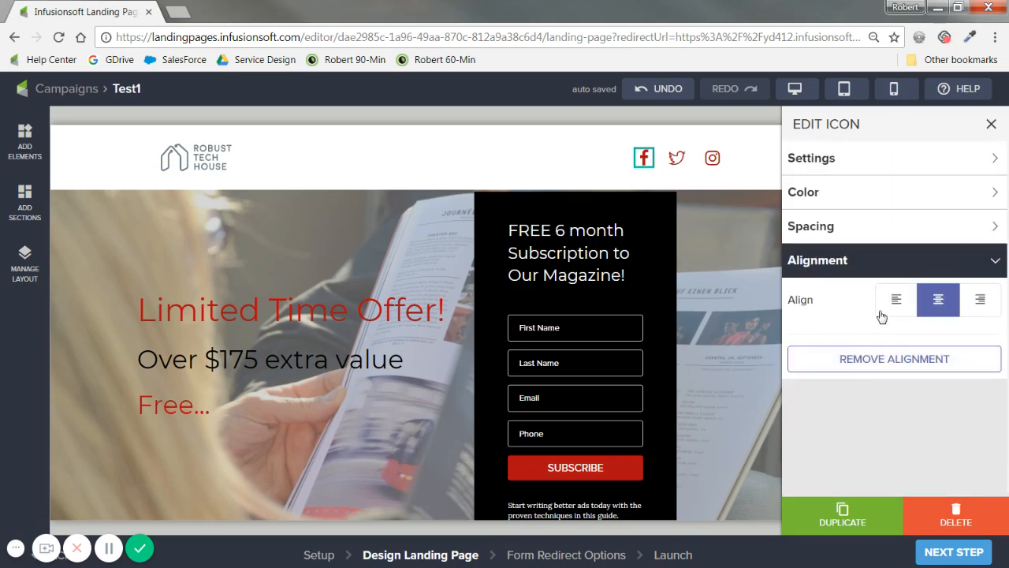
click(895, 299)
click(937, 302)
click(980, 301)
click(938, 301)
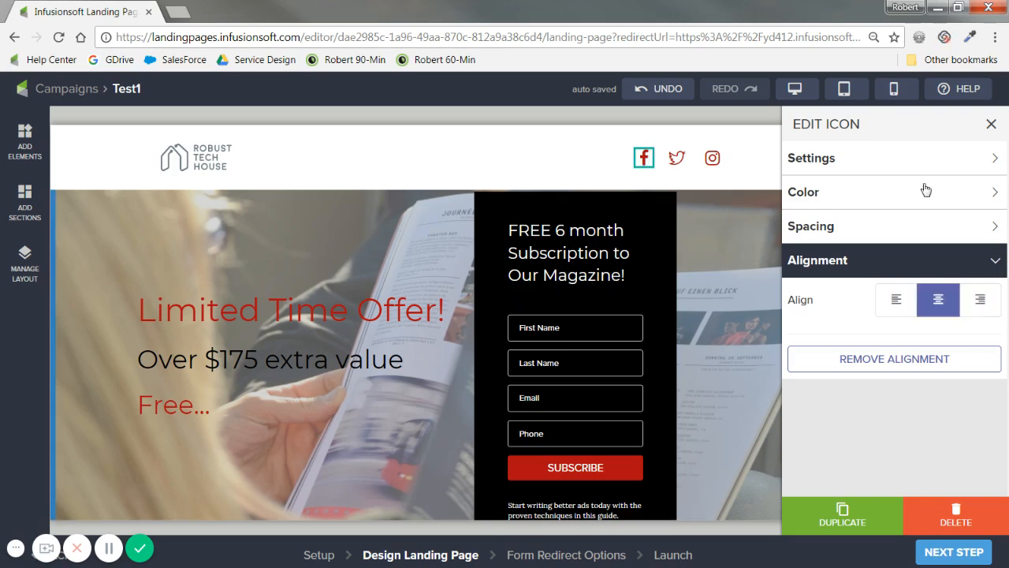
click(992, 126)
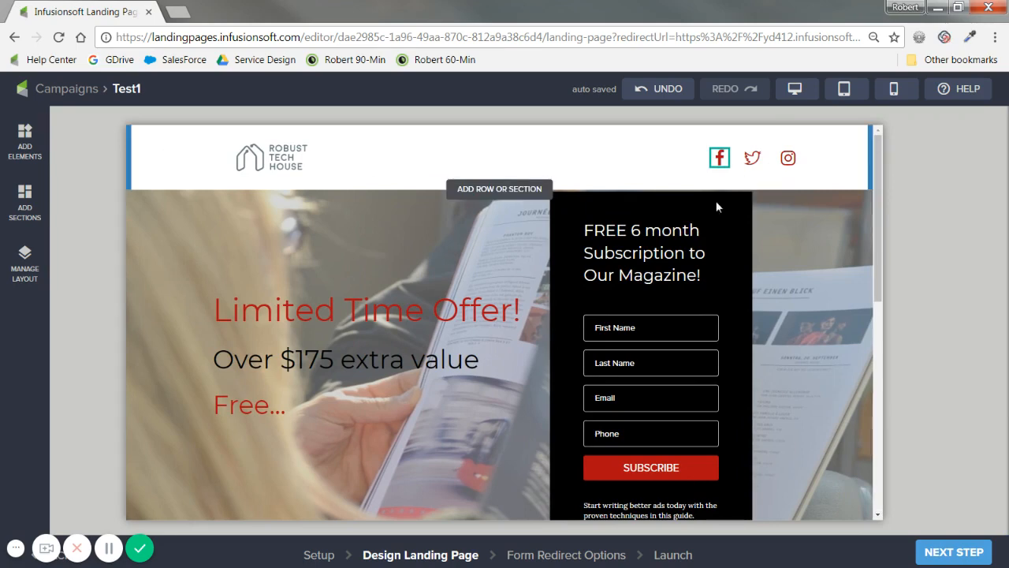
Step: Edit the form heading to read 'FREE 3 month Subscription to Our Life!'
click(645, 269)
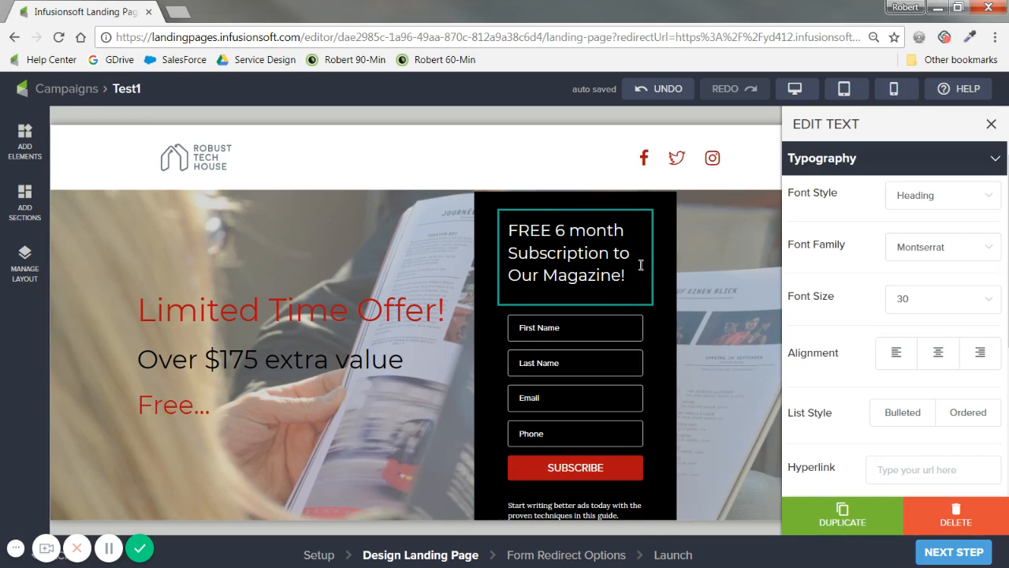
drag(628, 278, 501, 235)
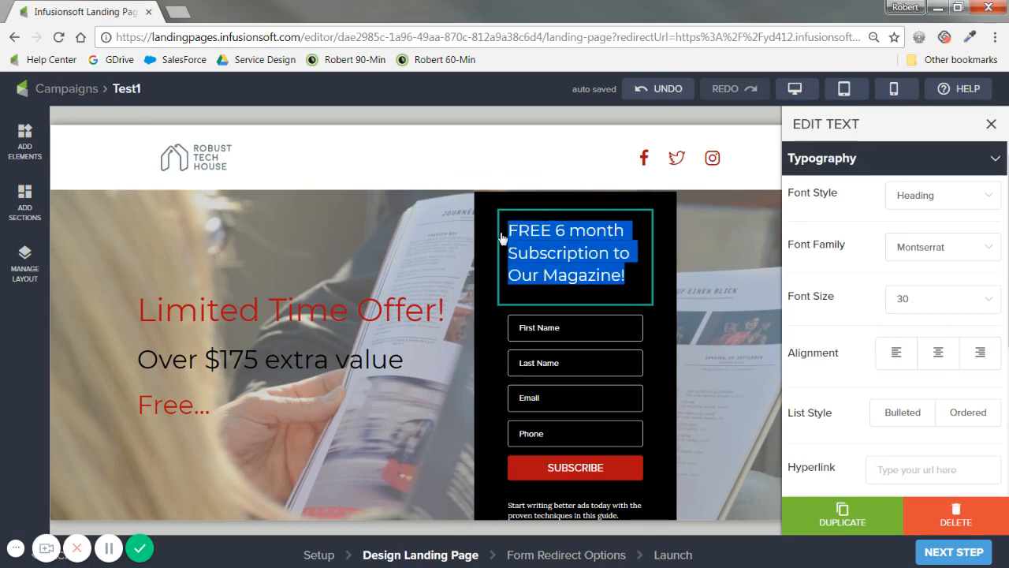
click(628, 278)
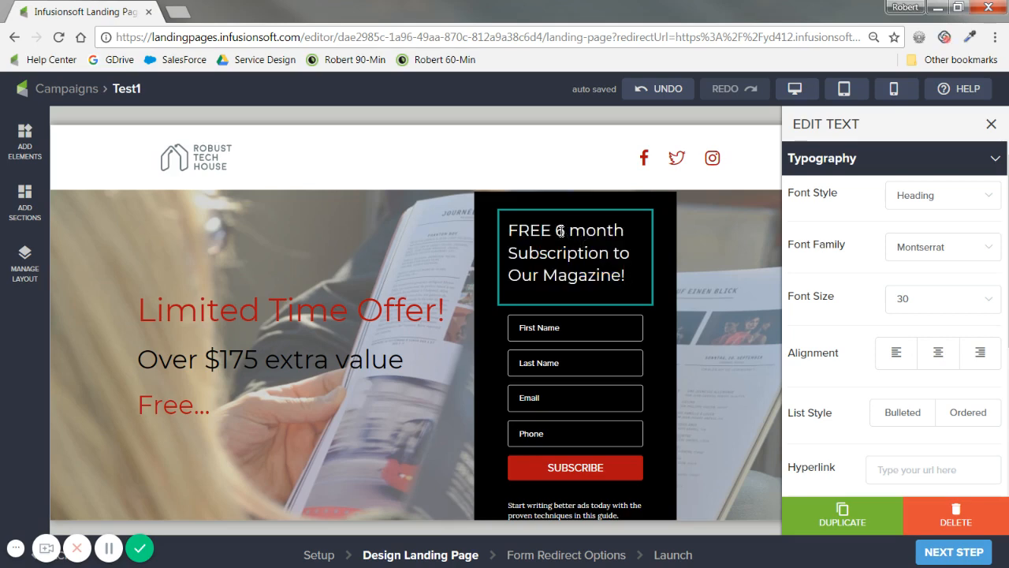
double_click(561, 230)
text(3)
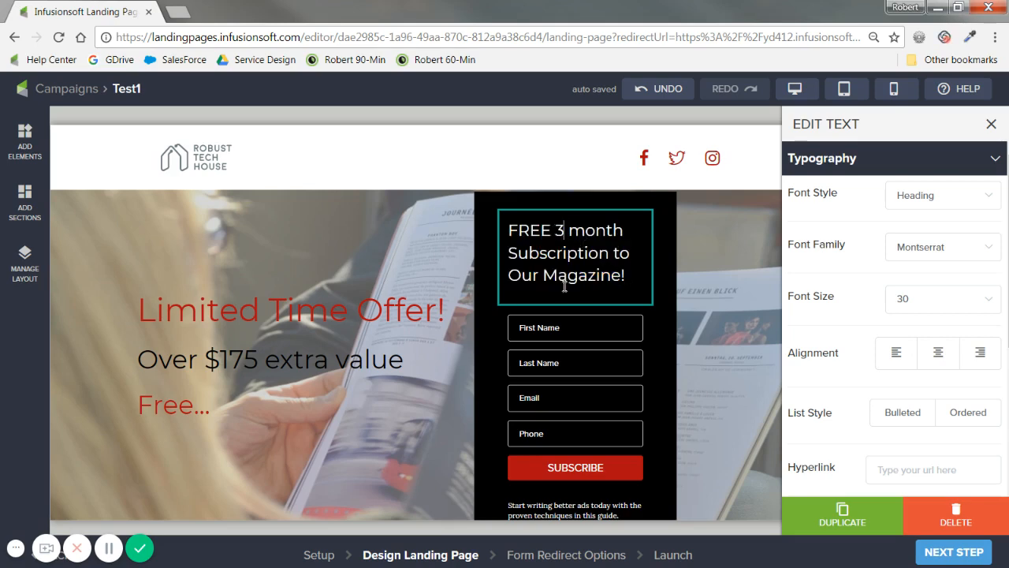
drag(544, 275, 622, 275)
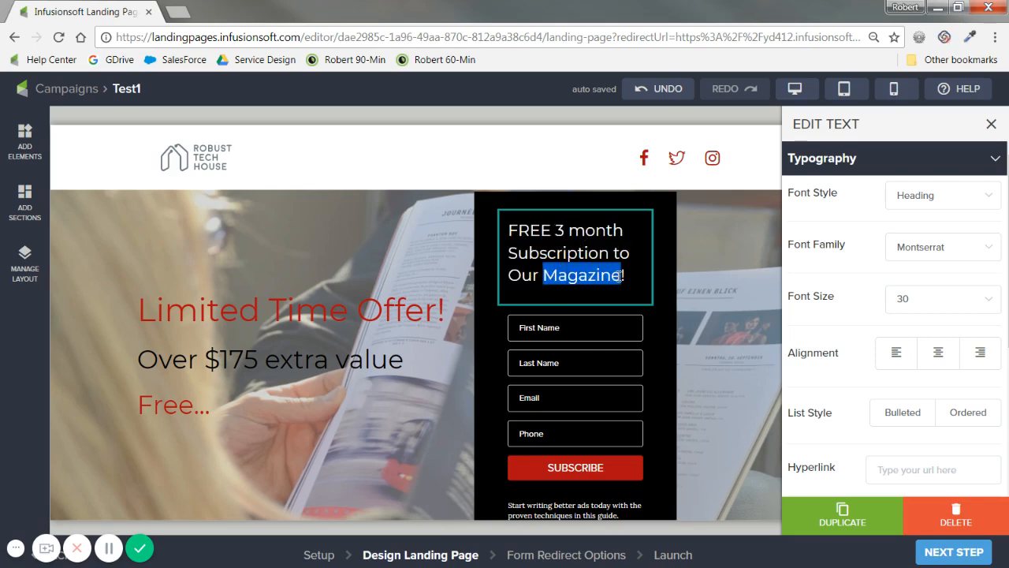
text(Life)
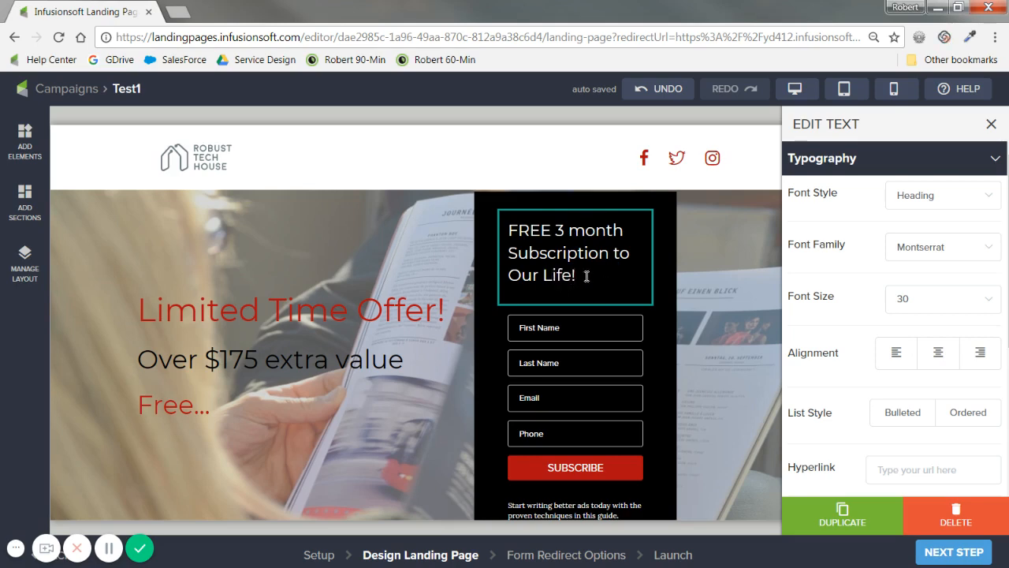
drag(583, 275, 498, 240)
click(612, 253)
drag(576, 275, 510, 232)
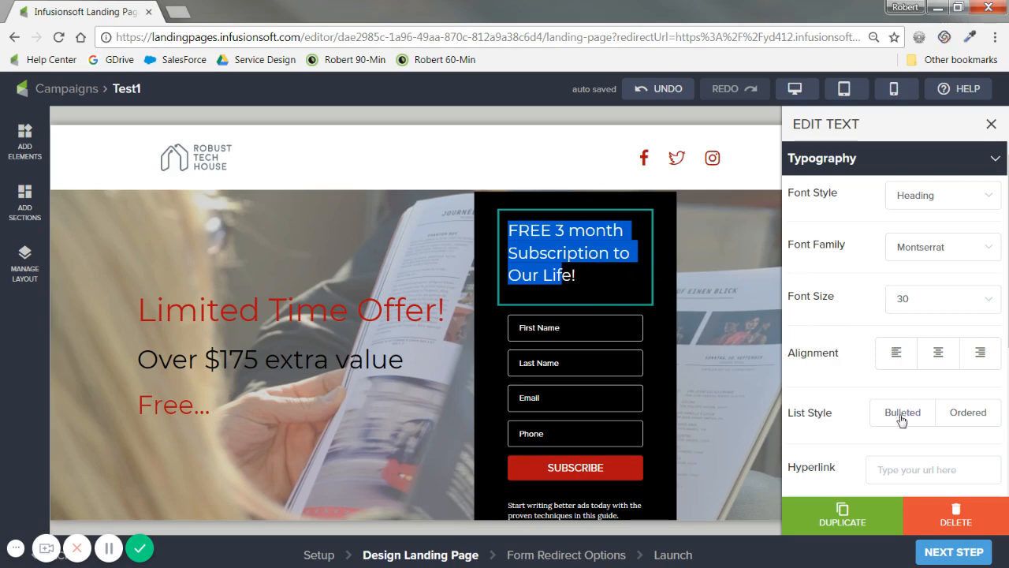
Step: Try numbered and bullet list styles on the heading, leave none, and close text settings
triple_click(582, 276)
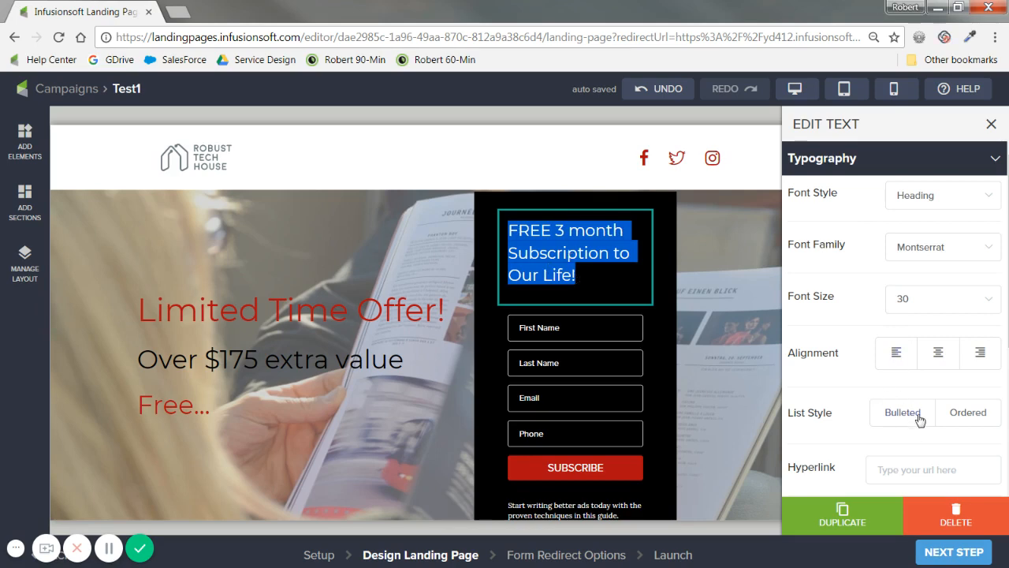
click(967, 413)
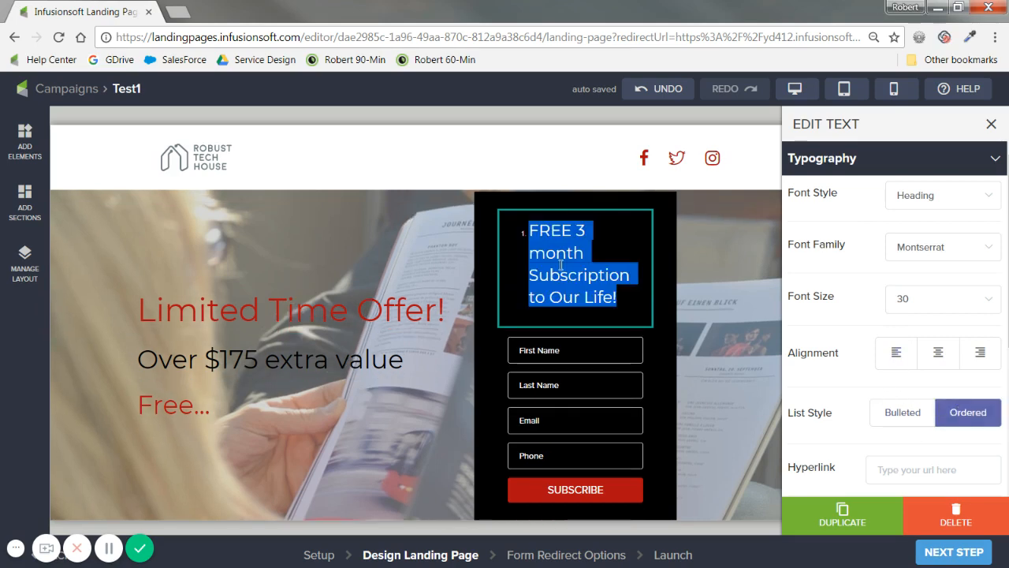
click(966, 412)
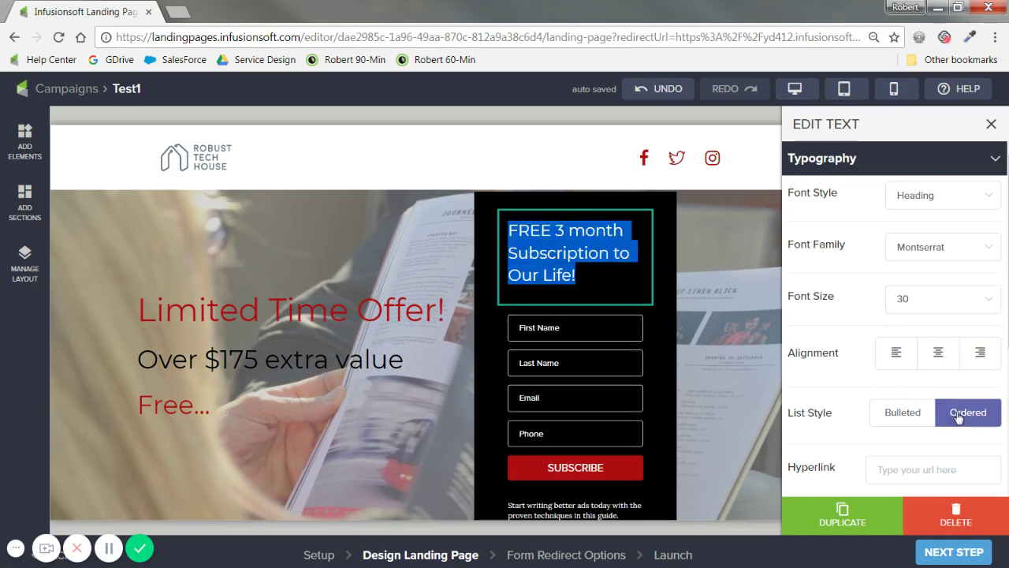
click(904, 412)
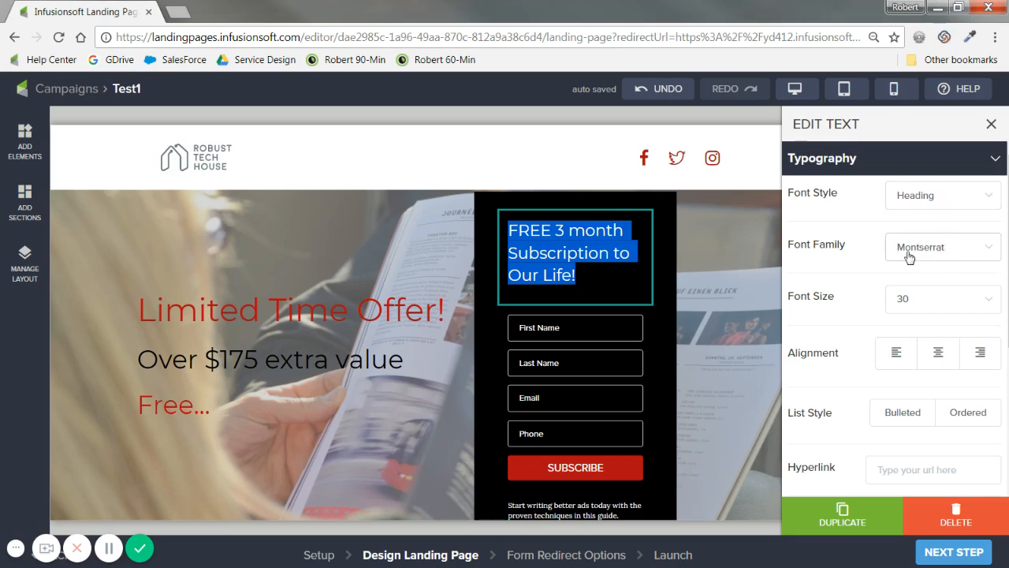
scroll(907, 269, down, 5)
scroll(907, 268, down, 5)
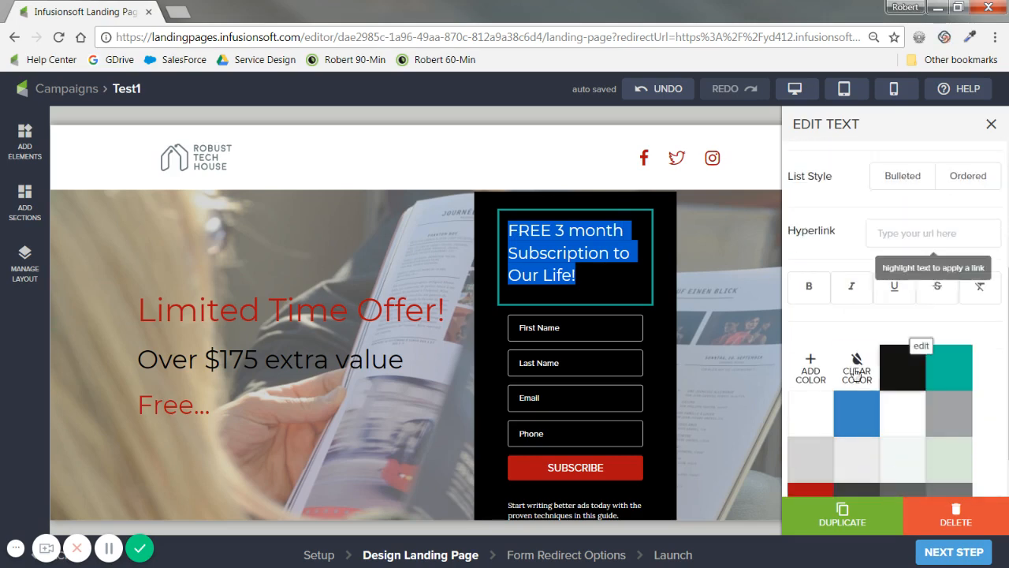
scroll(856, 363, down, 5)
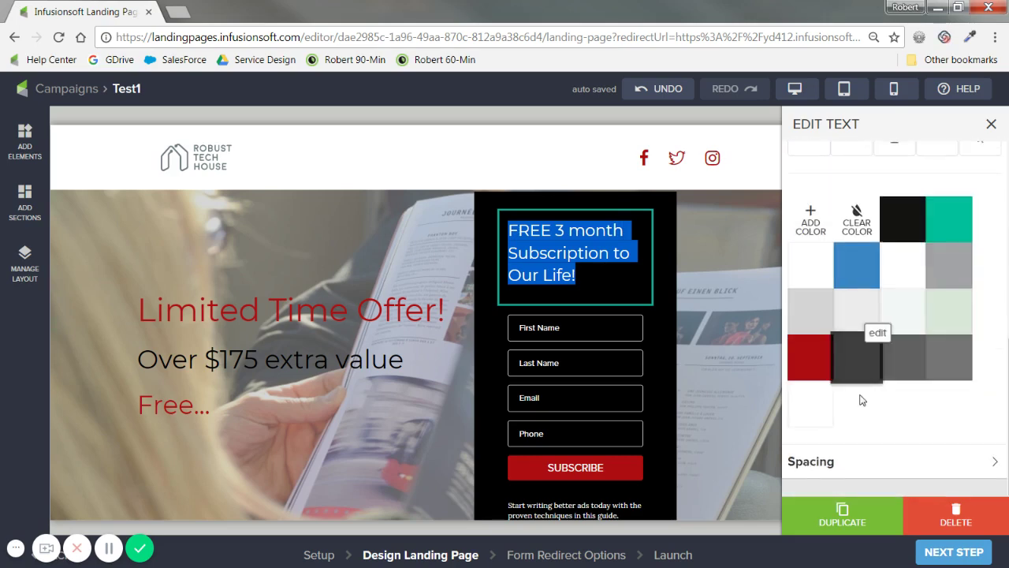
click(992, 125)
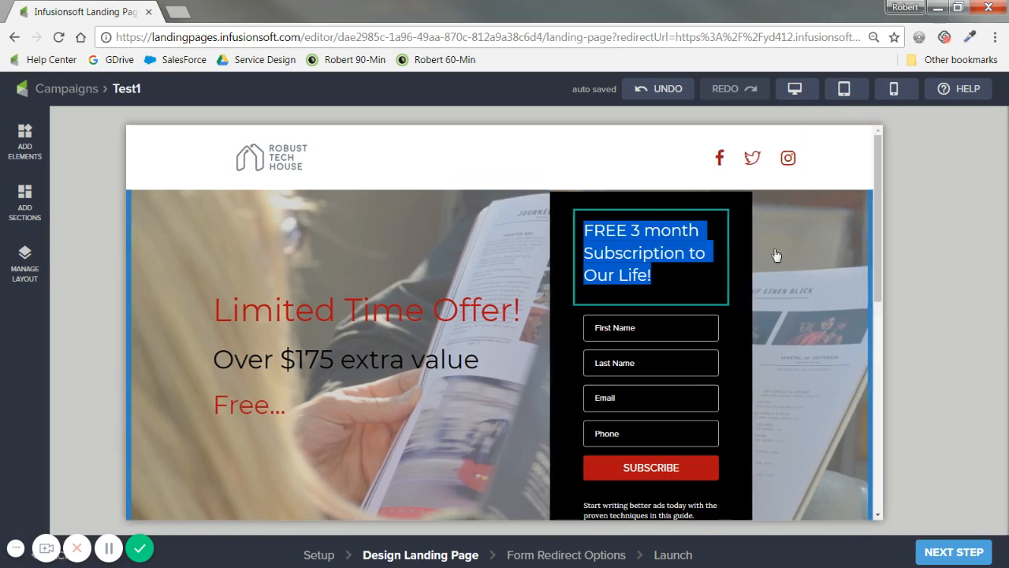
Step: Remove the Last Name and Phone fields so the form asks only First Name and Email
click(691, 349)
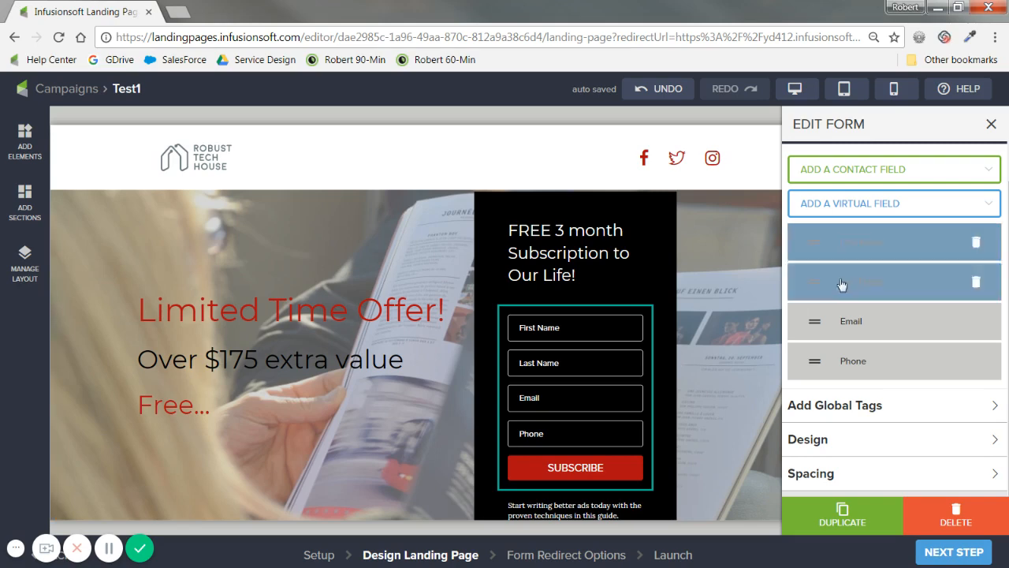
click(976, 286)
click(977, 350)
click(976, 350)
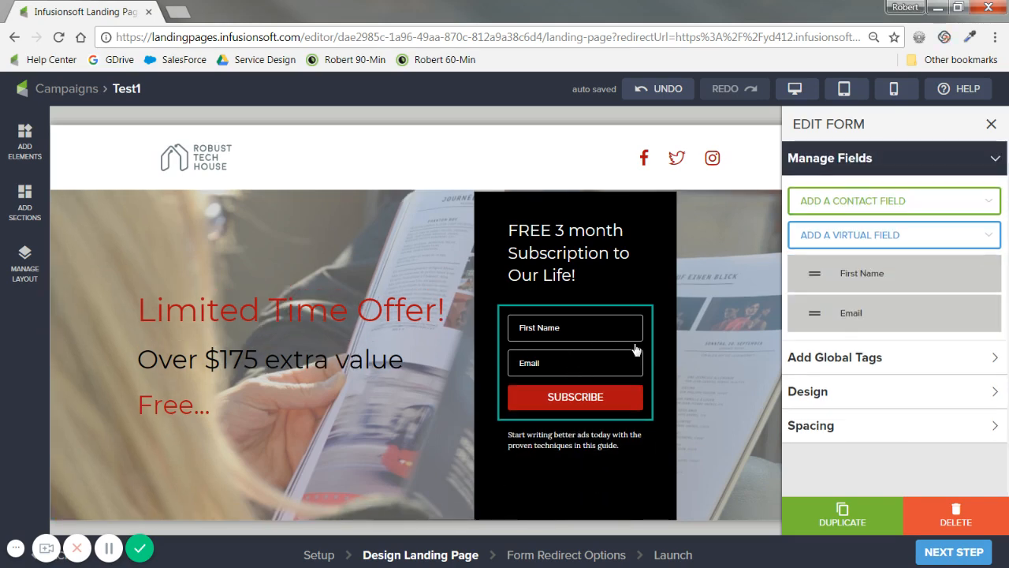
Step: Change the form button label from SIGN ME UP! to CONTACT ME
click(572, 399)
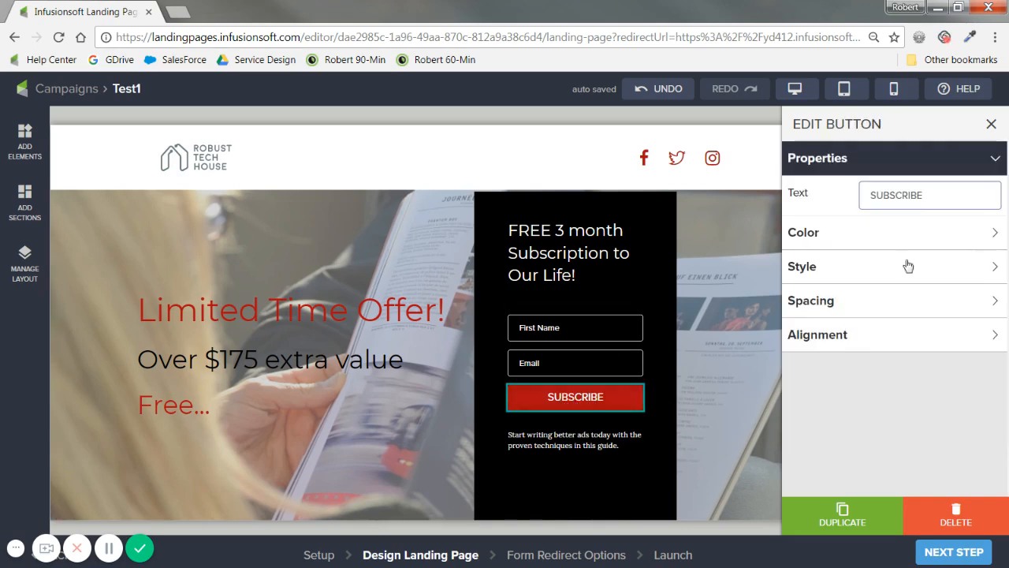
drag(928, 195, 786, 175)
text(SIGN ME U)
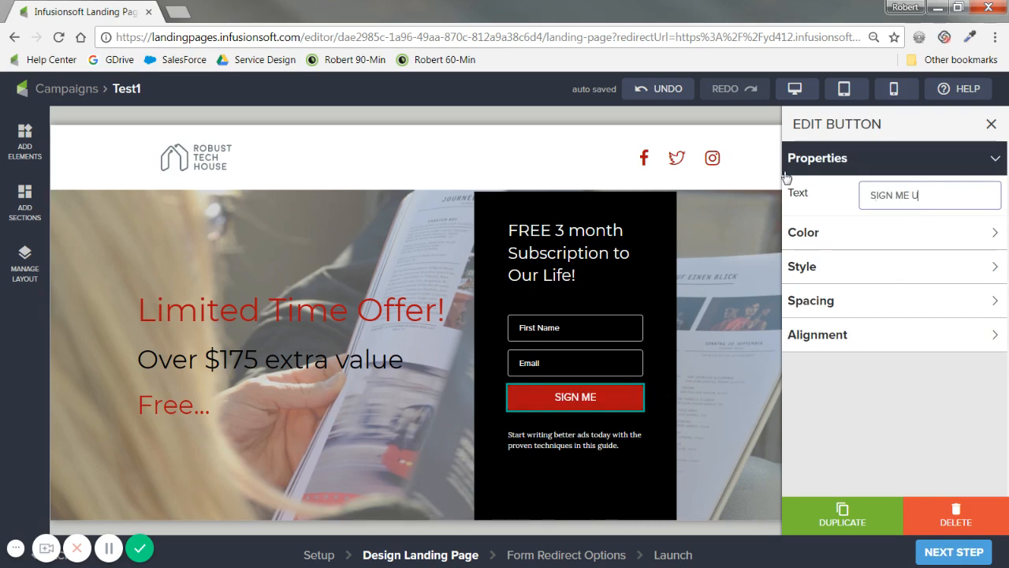
text( P!)
drag(938, 199, 806, 187)
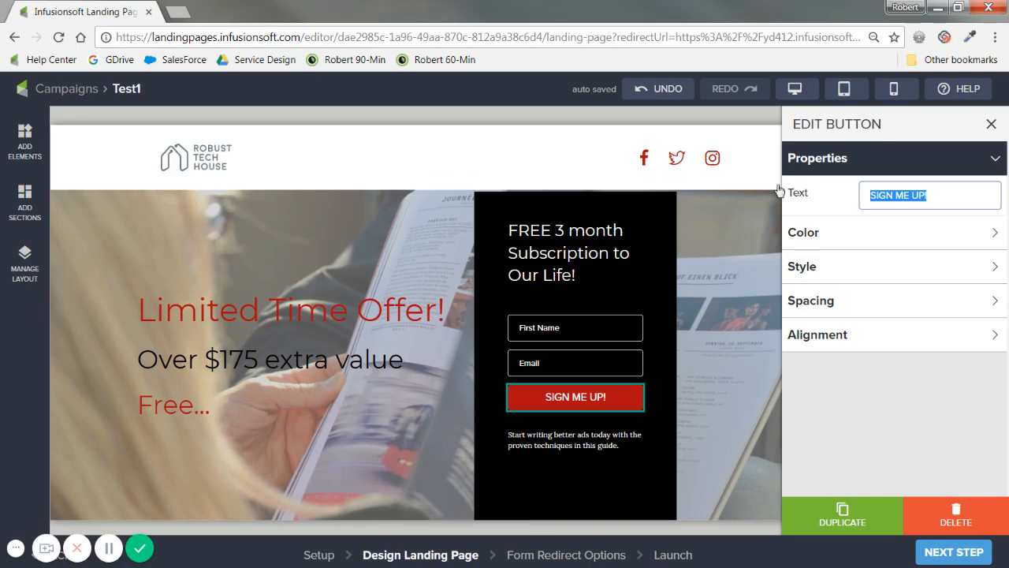
click(926, 195)
key(ctrl+a)
text(CONTAACT ME)
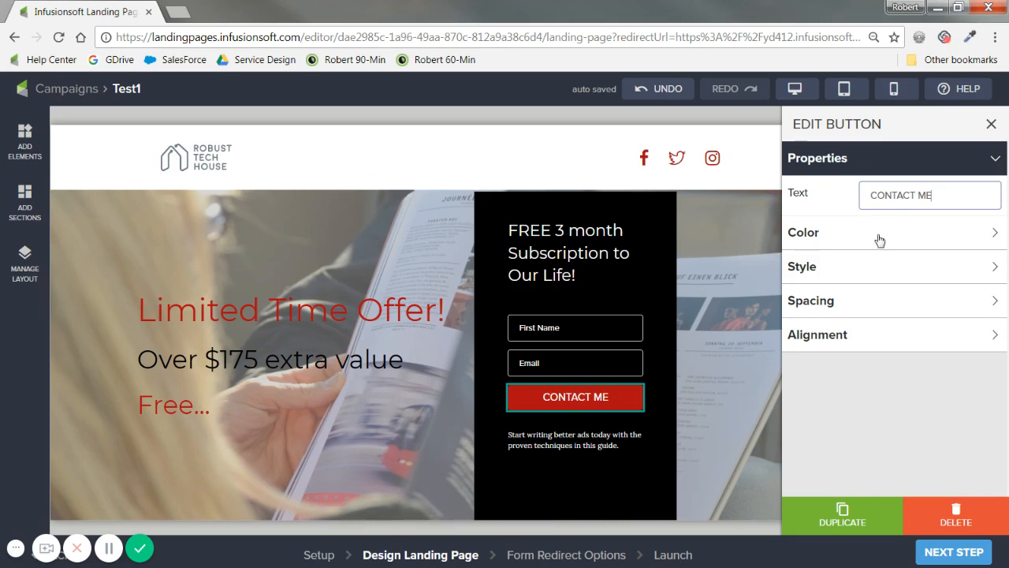
Step: Expand and collapse the button's Color and Spacing sections without changes
click(880, 234)
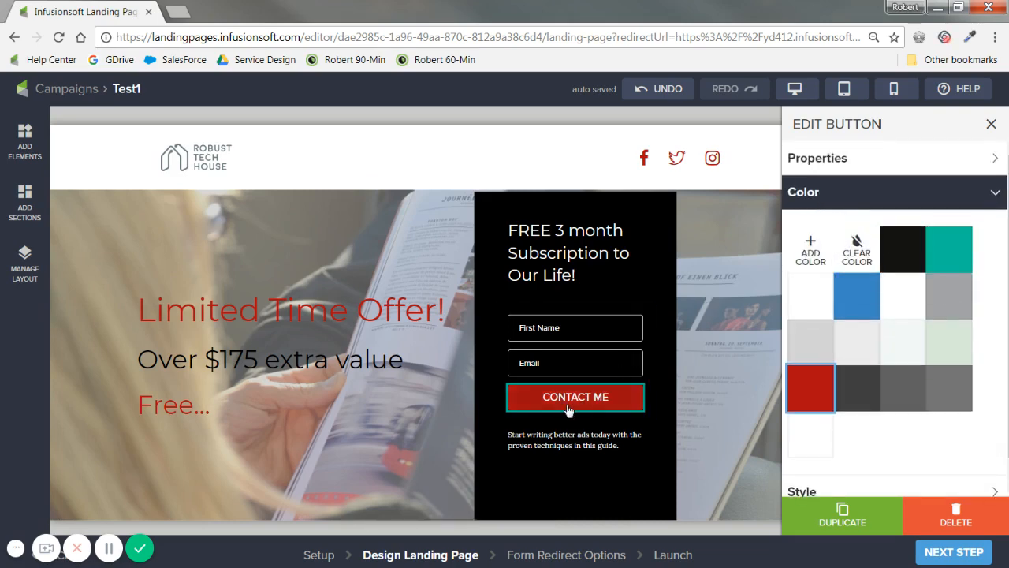
click(883, 195)
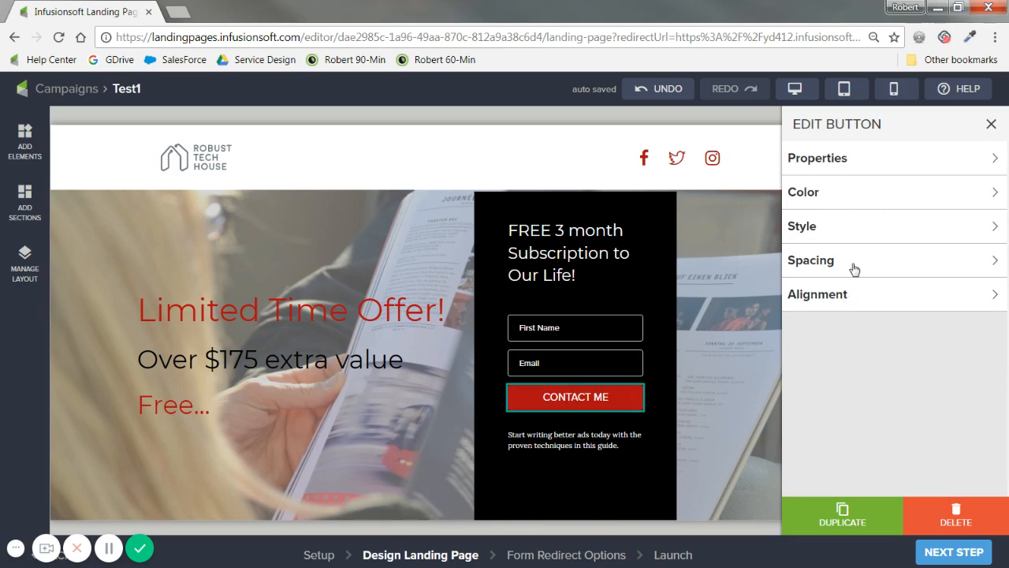
click(855, 268)
click(855, 268)
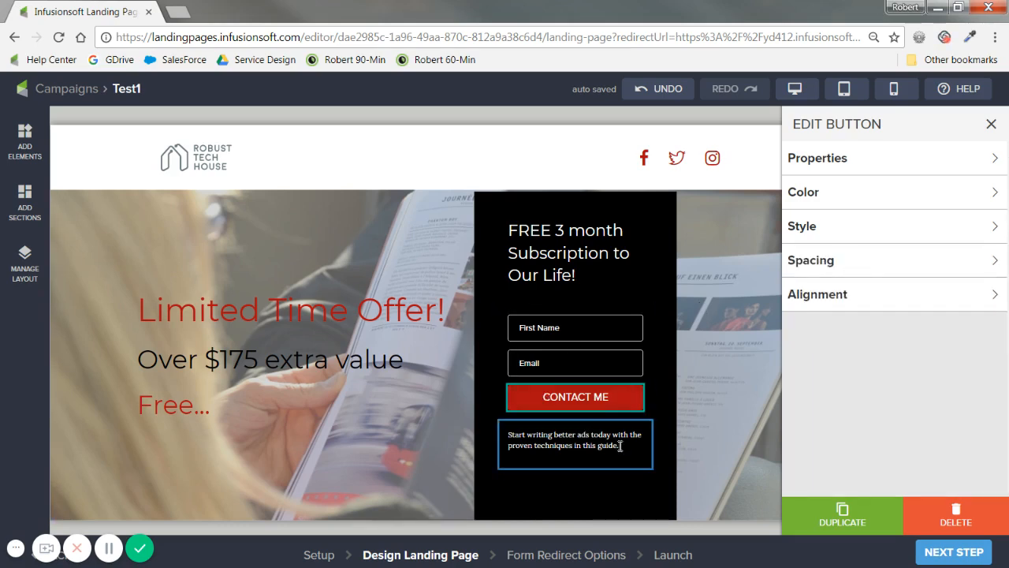
Step: Select the Limited Time Offer text block, then dismiss its Edit Text panel
drag(619, 447, 500, 436)
click(368, 399)
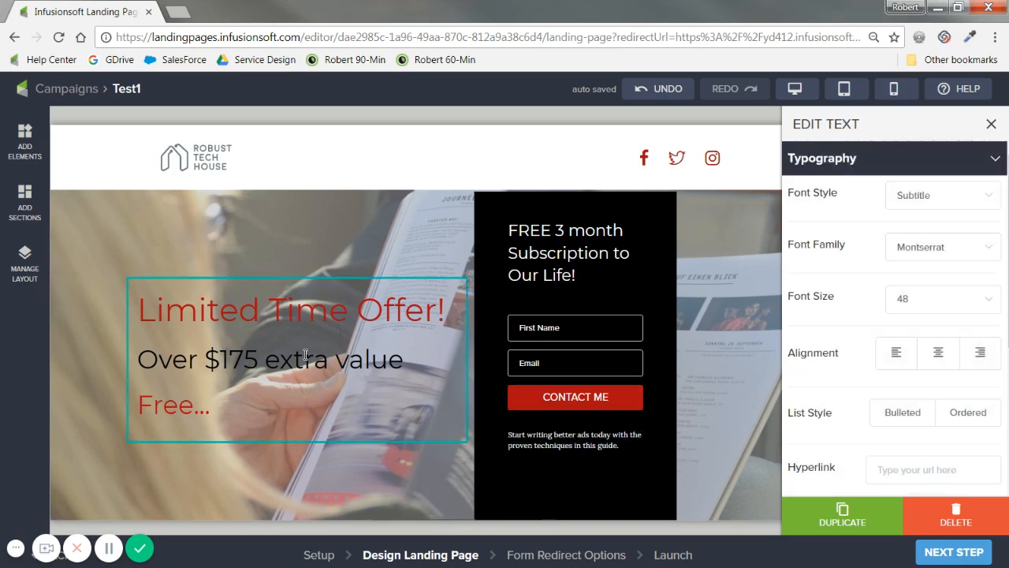
scroll(536, 371, down, 1)
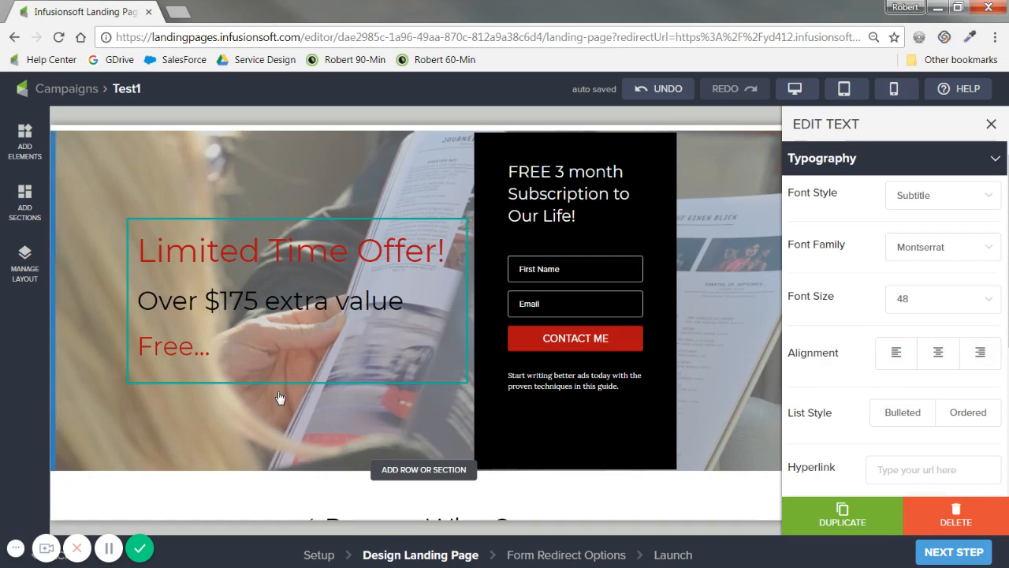
click(991, 124)
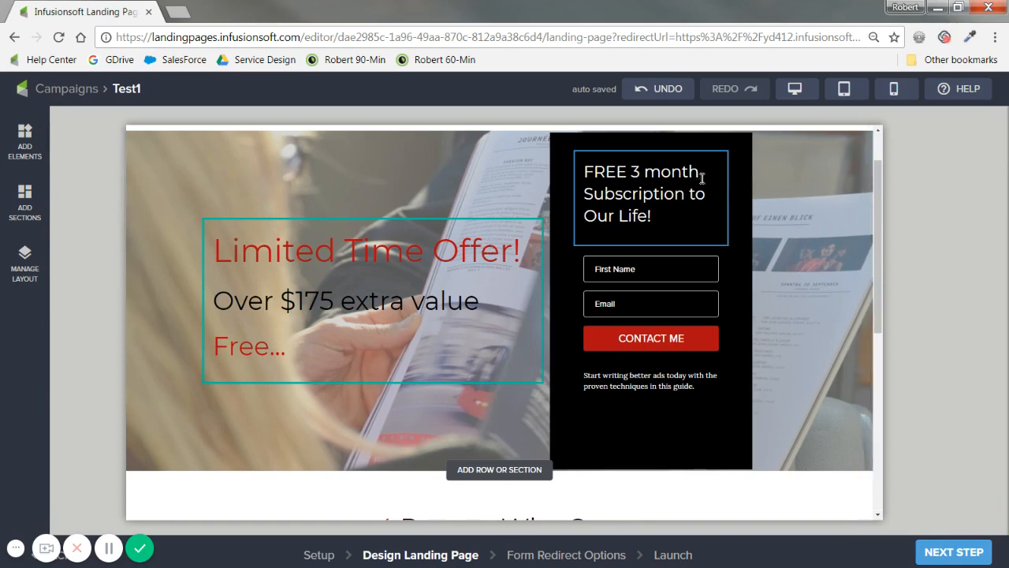
Step: Clear the hero's colour overlay, restore the light grey swatch, and expand Background Image
click(825, 229)
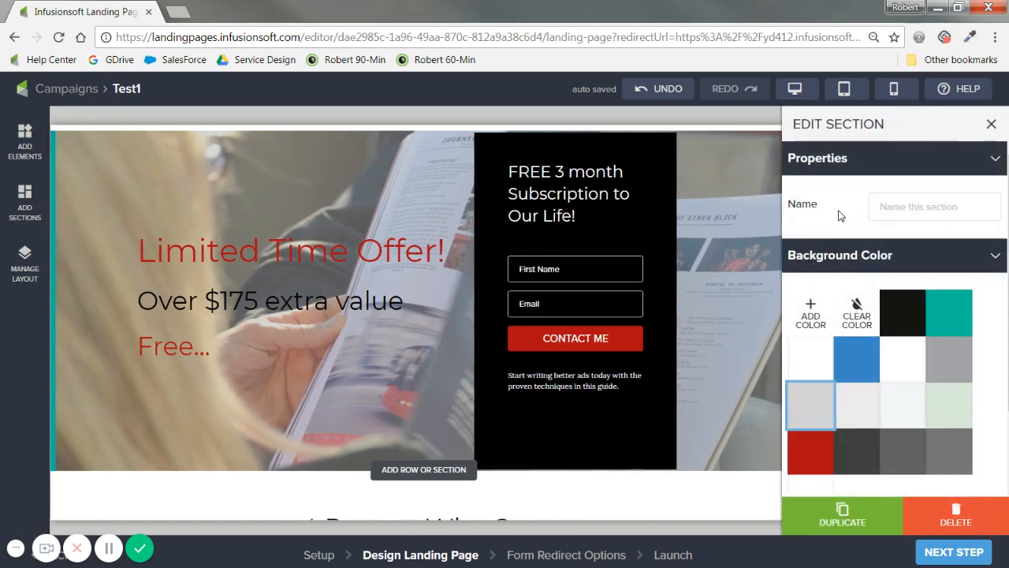
scroll(871, 219, down, 5)
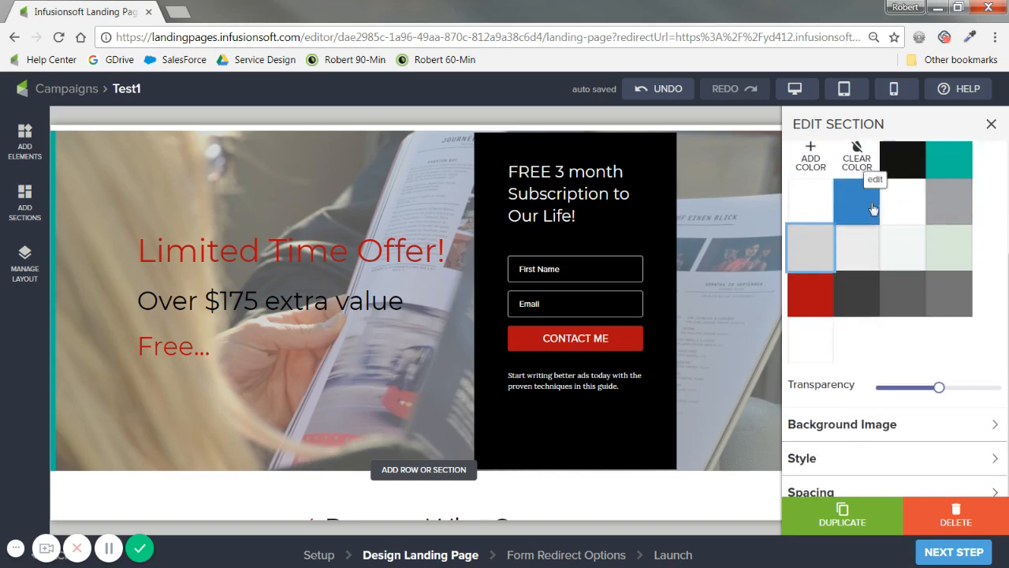
click(857, 157)
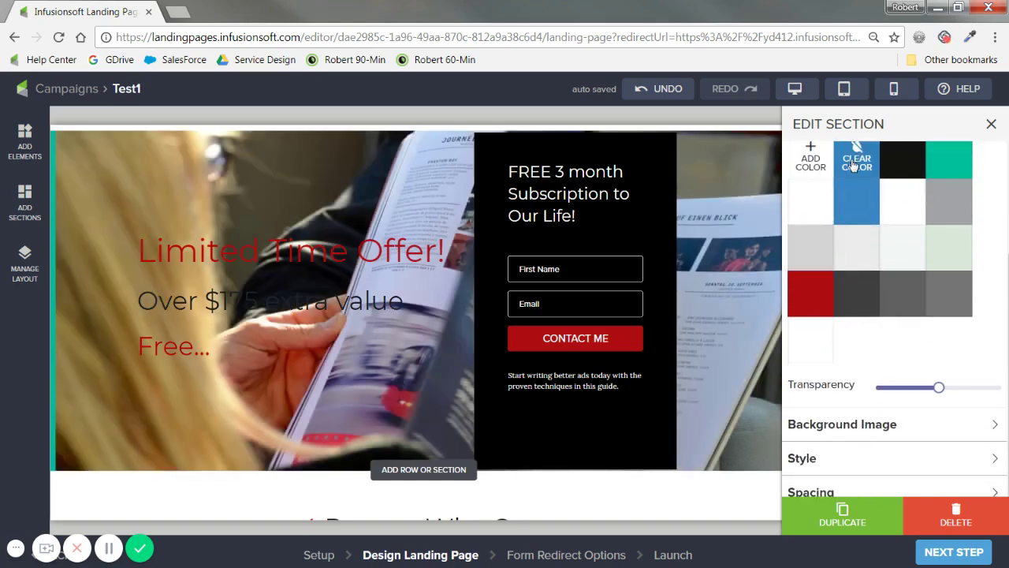
click(823, 260)
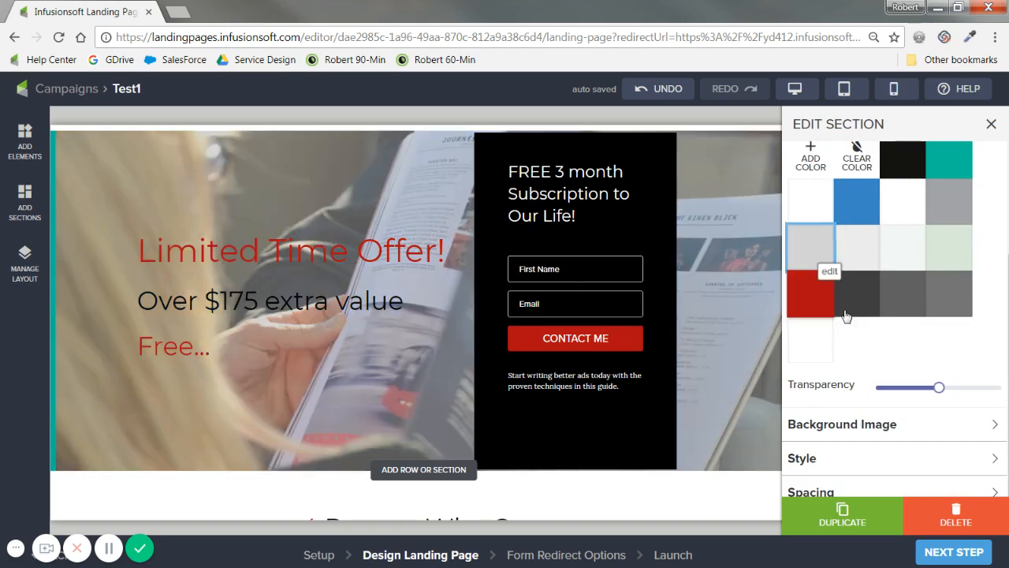
scroll(871, 354, down, 1)
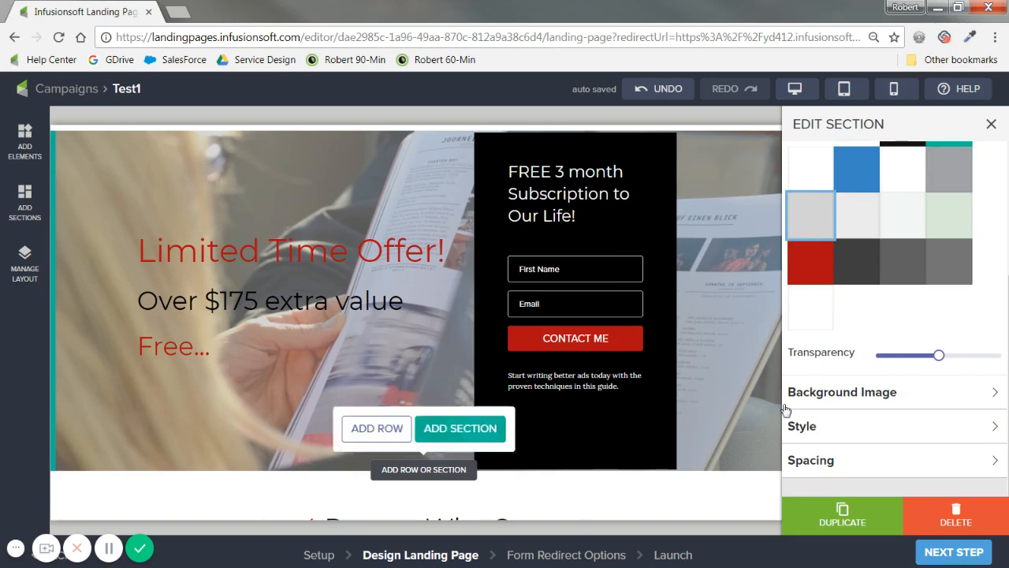
click(867, 392)
Step: Replace the hero background with a stock photo found by searching the gallery for 'baby'
click(889, 301)
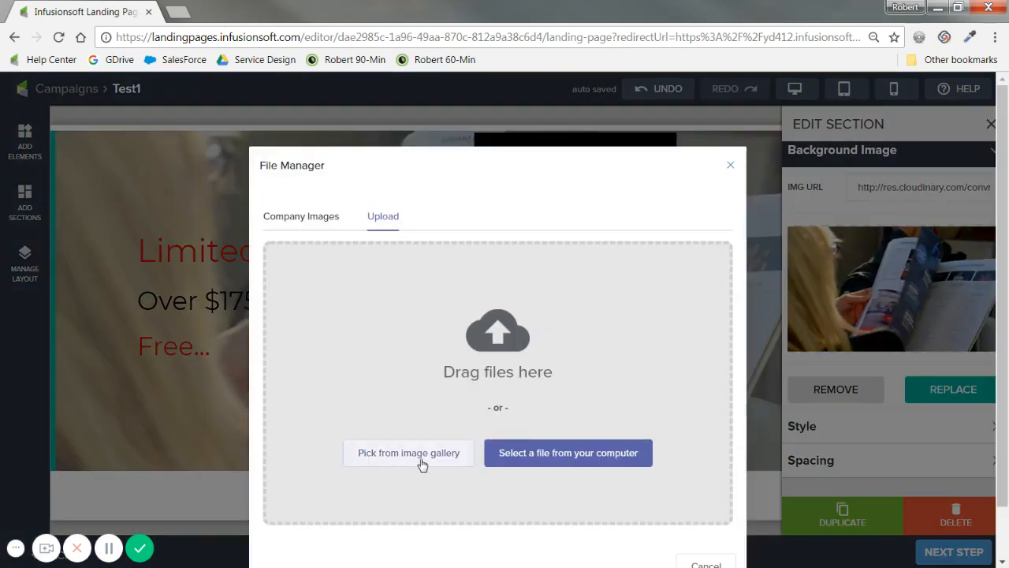
click(423, 462)
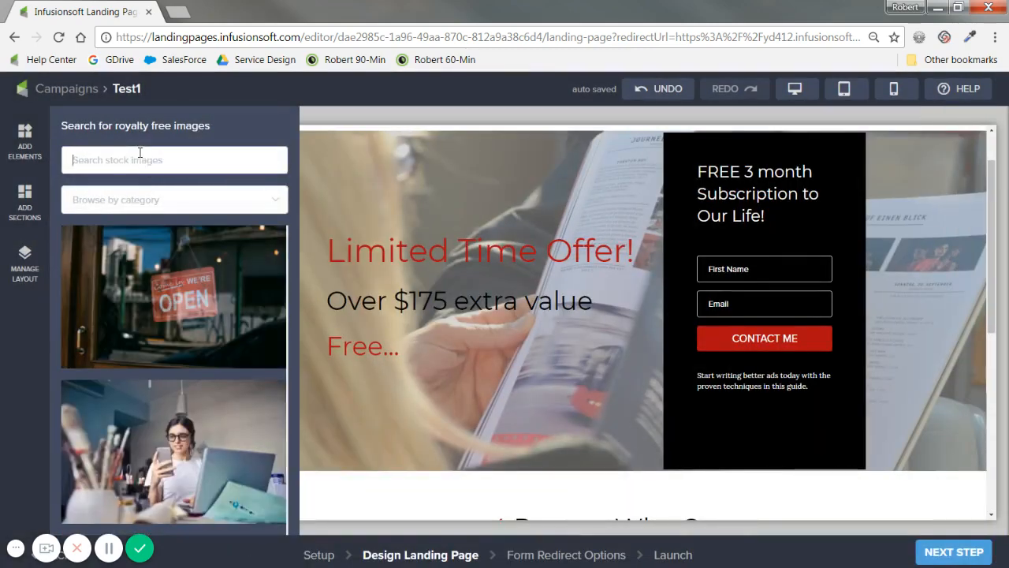
text(baby)
key(Return)
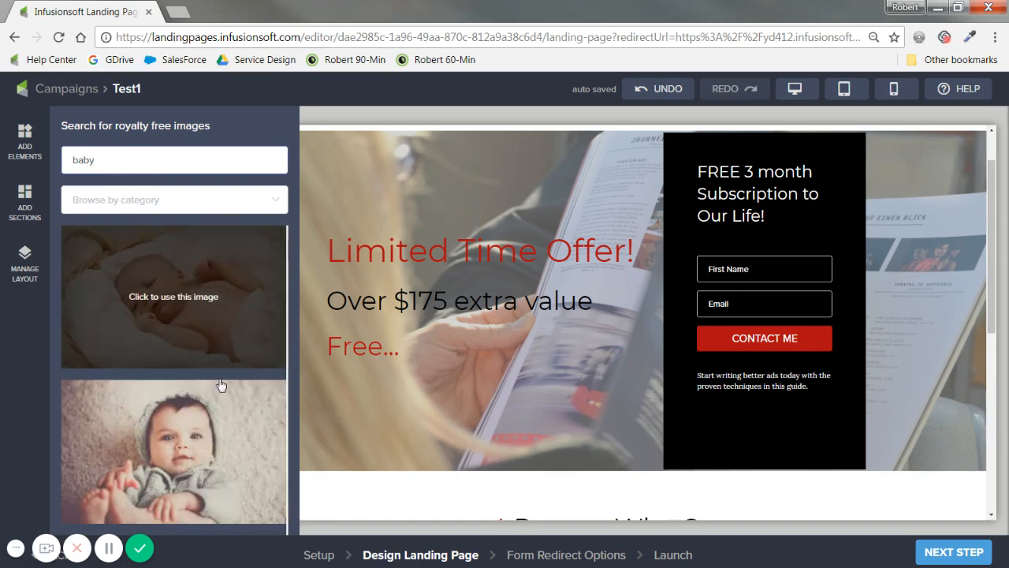
click(234, 424)
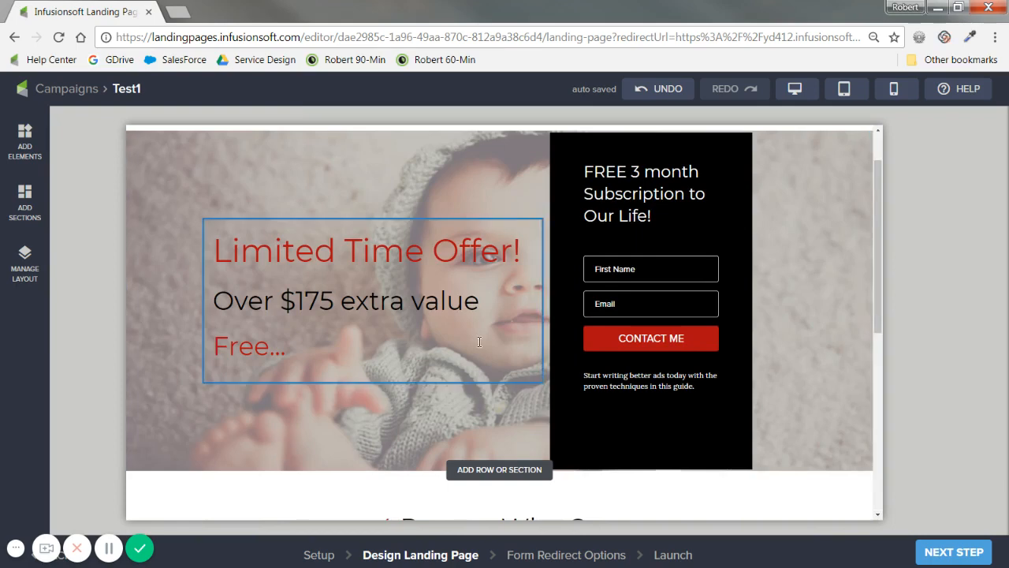
click(820, 284)
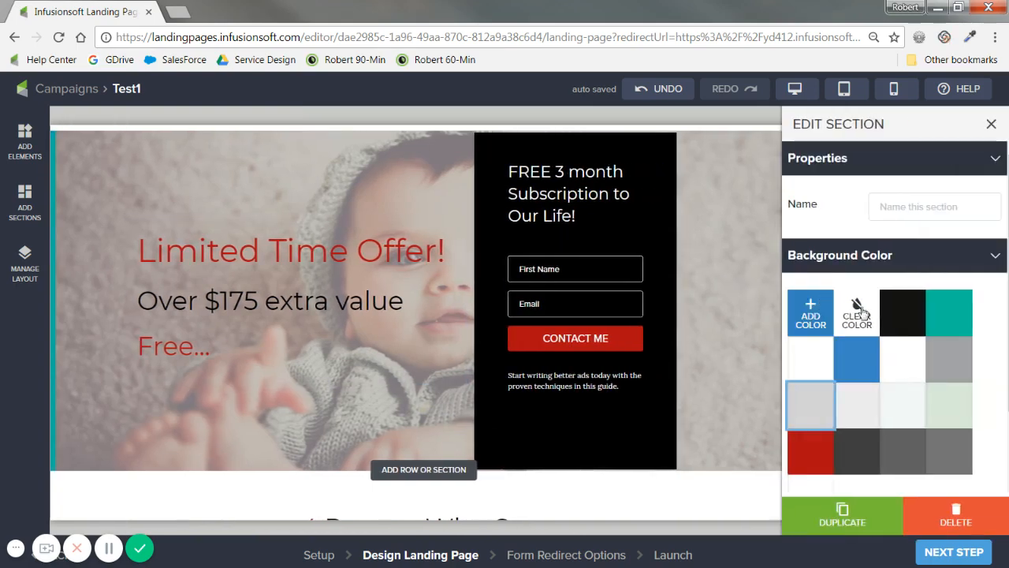
click(949, 404)
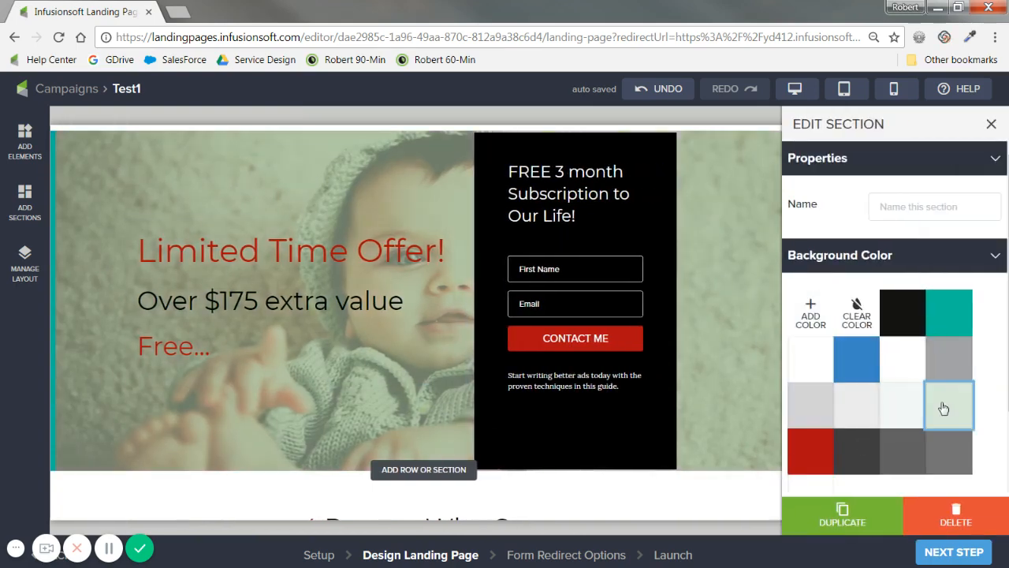
click(810, 405)
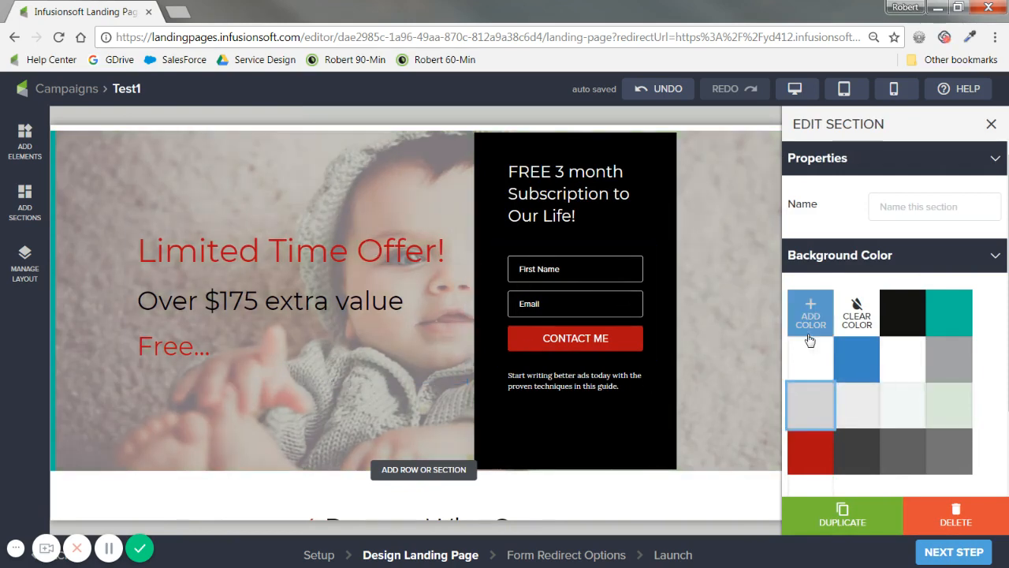
scroll(855, 332, down, 2)
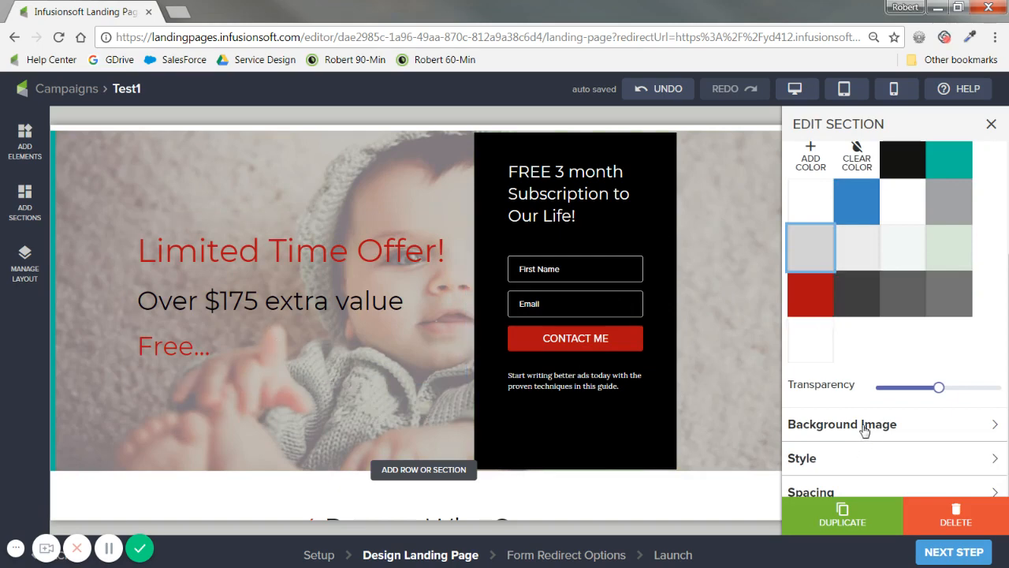
scroll(865, 426, up, 2)
scroll(856, 339, down, 2)
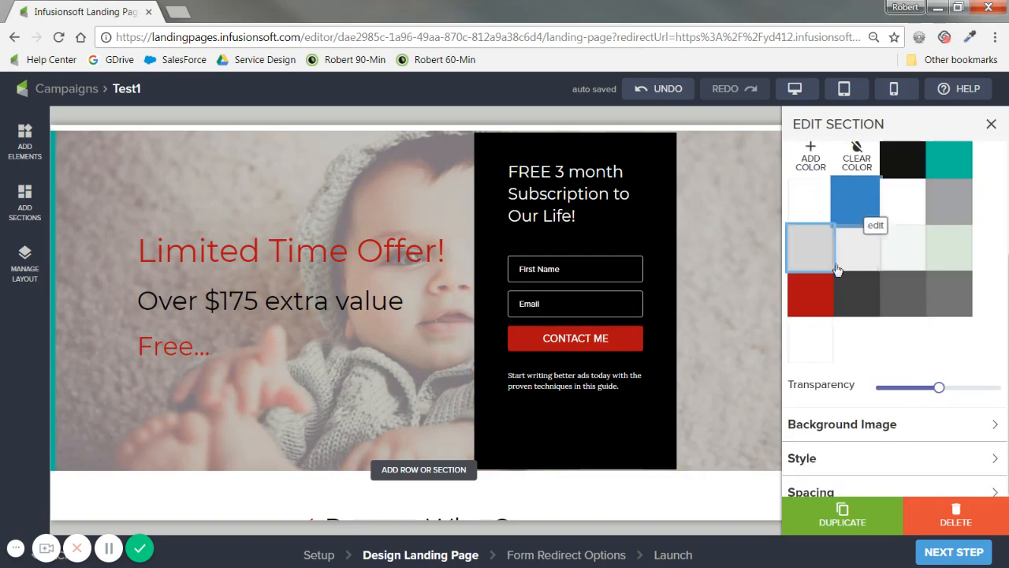
click(867, 424)
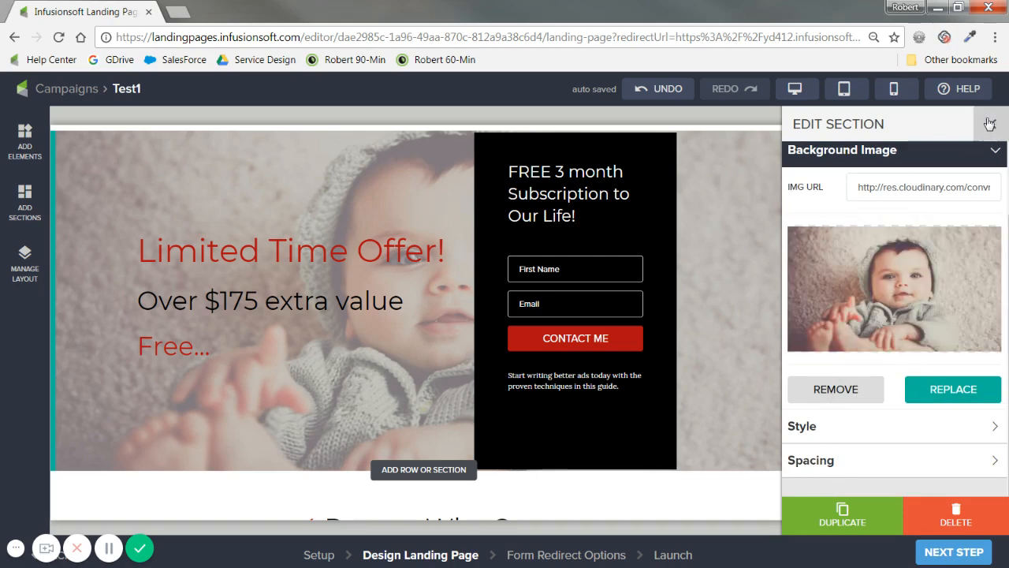
Step: Close the section settings and bring up Add Row or Section below the features grid
click(992, 124)
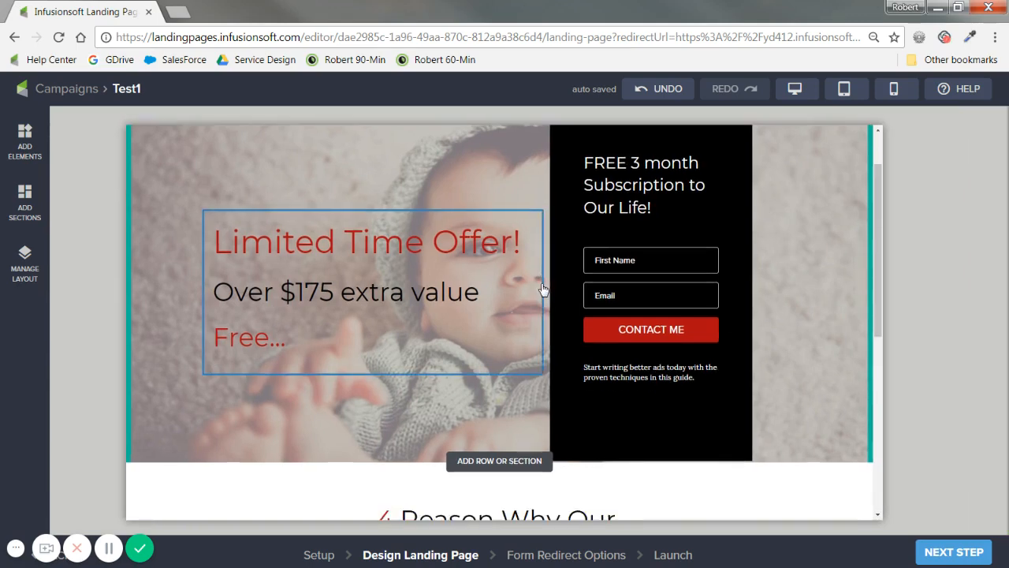
scroll(543, 299, down, 3)
scroll(543, 299, down, 3)
scroll(543, 299, down, 3)
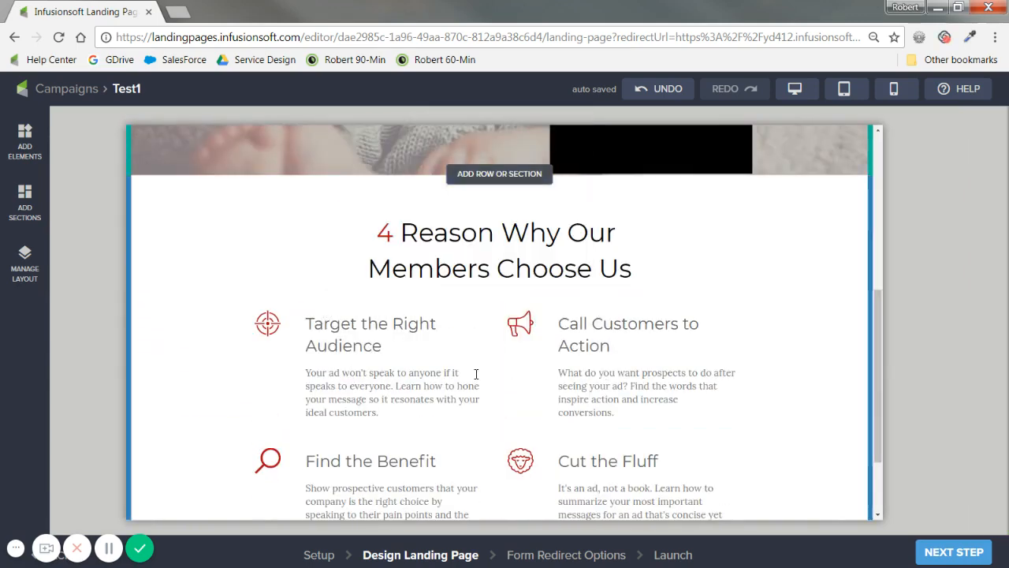
scroll(404, 384, down, 3)
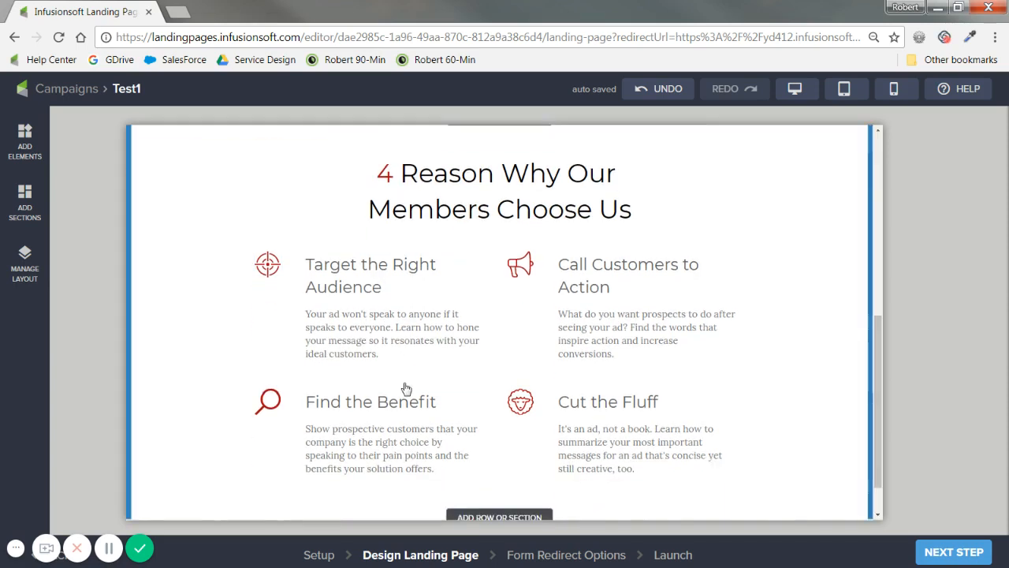
scroll(404, 384, up, 2)
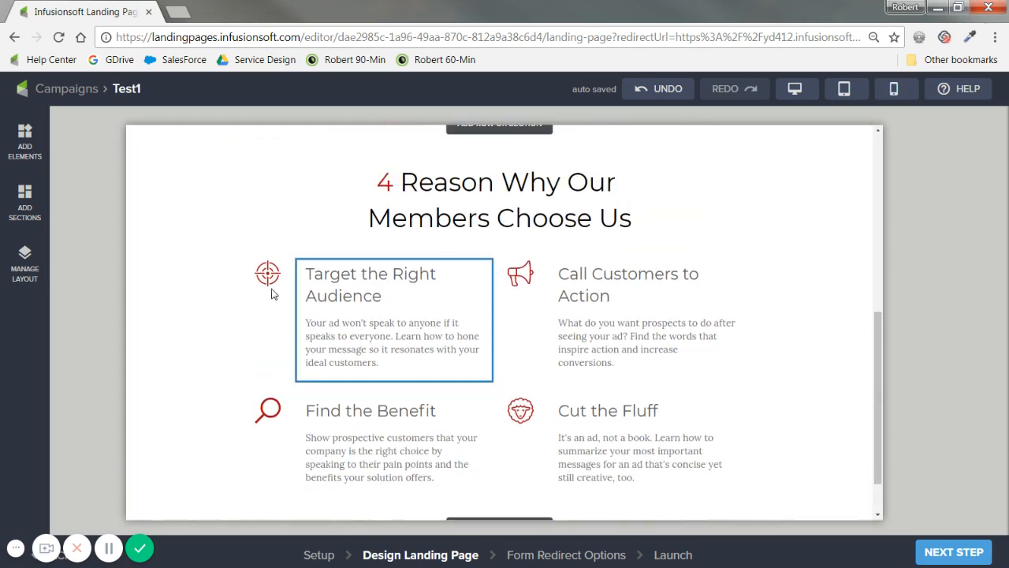
scroll(333, 322, down, 2)
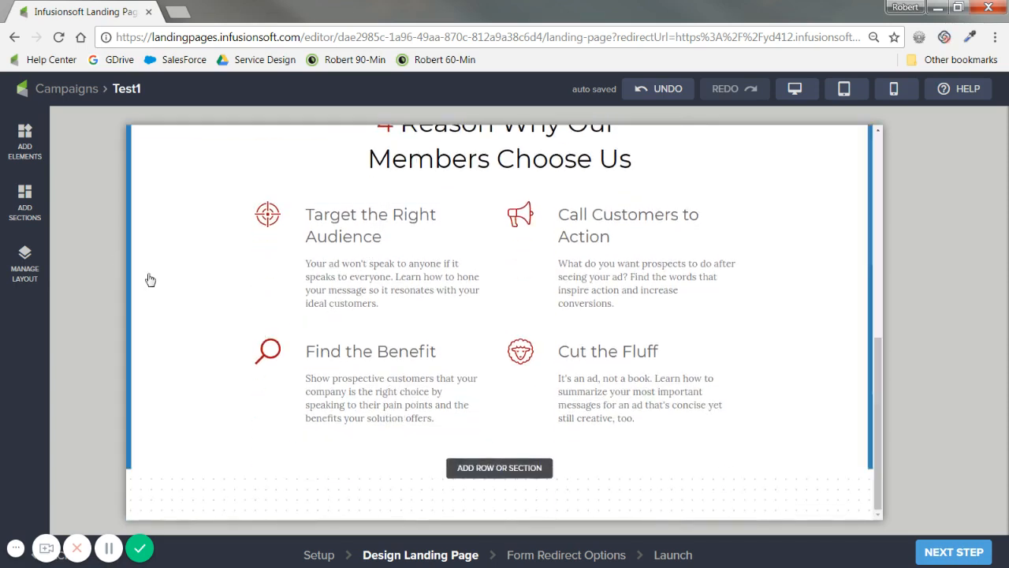
click(499, 467)
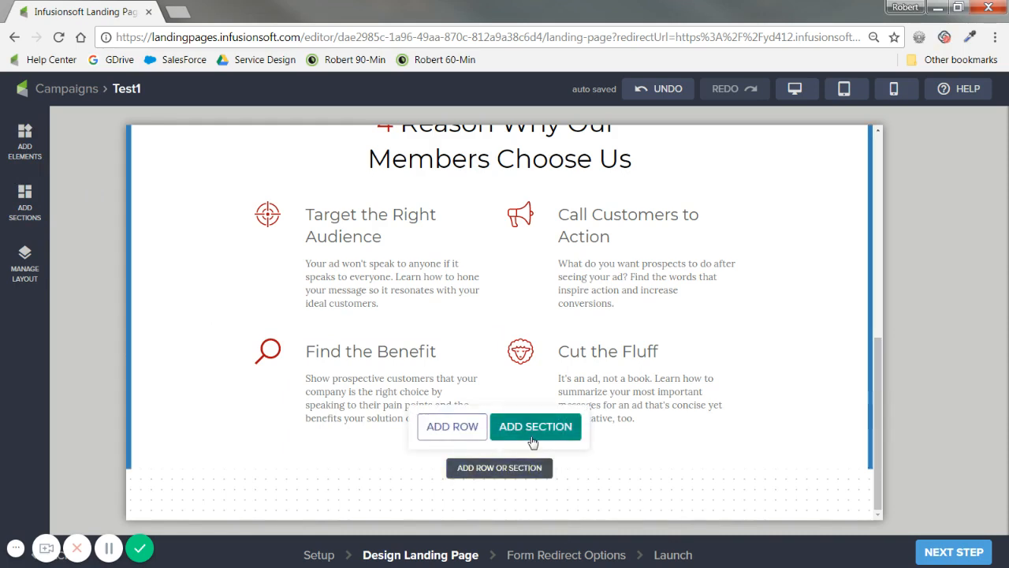
Step: Add a blank 1-column section after the reasons section and show its element palette
click(527, 422)
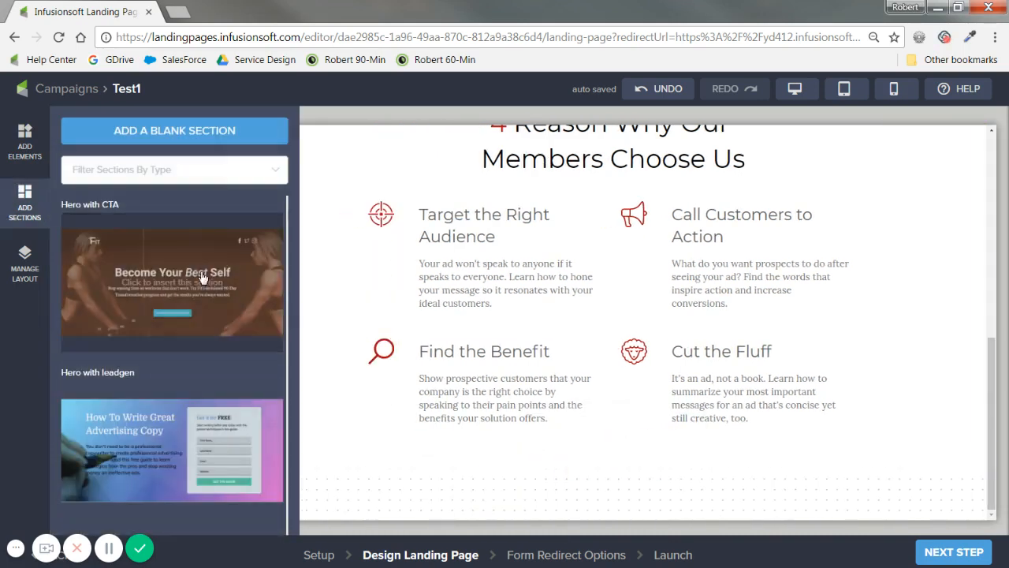
scroll(224, 276, down, 3)
scroll(228, 300, down, 3)
scroll(233, 315, down, 3)
scroll(234, 327, down, 3)
scroll(235, 327, down, 3)
scroll(234, 327, down, 3)
scroll(234, 327, down, 3)
scroll(235, 327, down, 3)
scroll(234, 328, down, 3)
scroll(229, 300, up, 3)
click(174, 131)
scroll(458, 418, down, 3)
scroll(292, 410, down, 2)
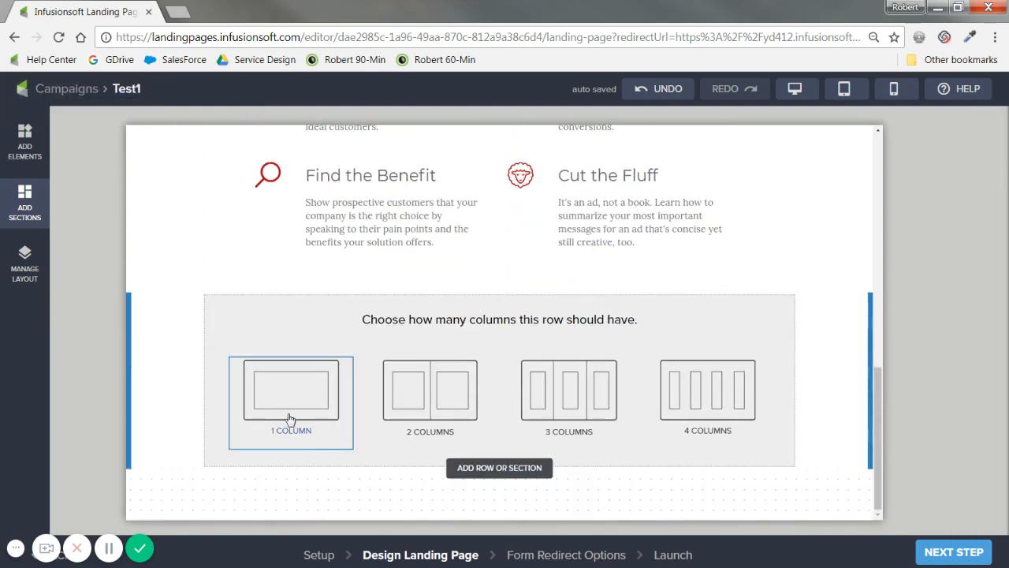
click(291, 413)
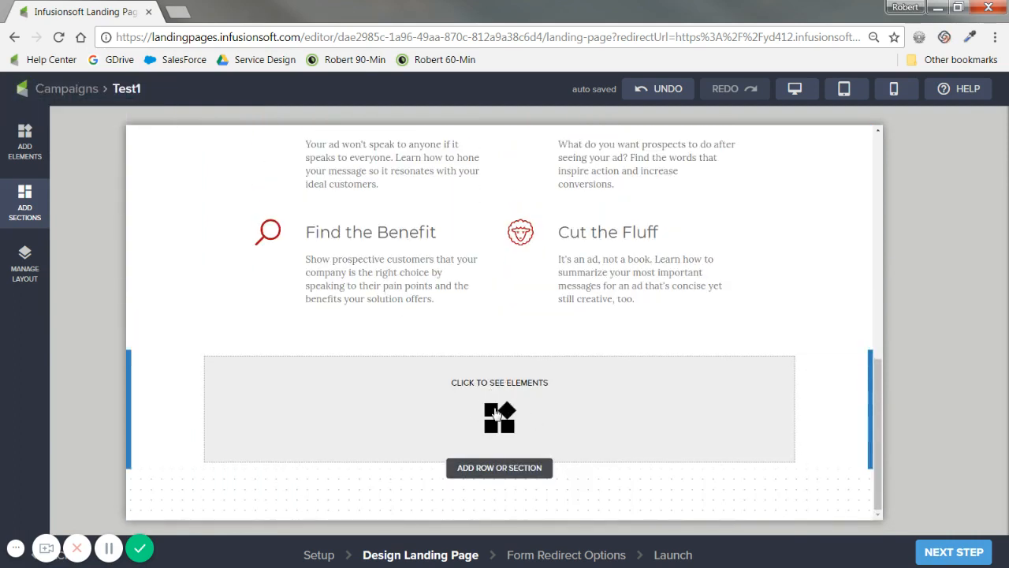
click(494, 414)
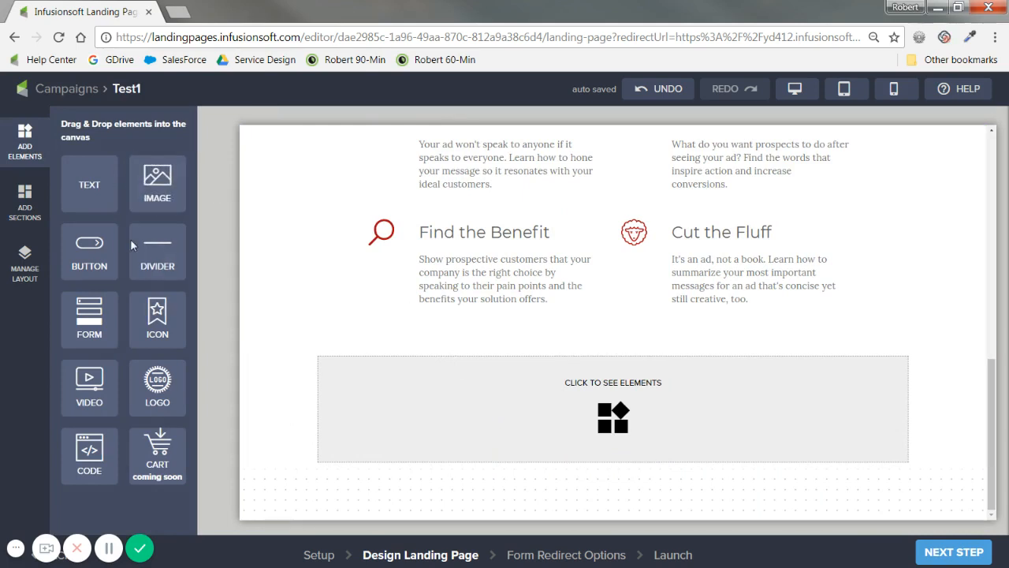
Step: Drop a Video element into the empty row and review its URL and supported sites
drag(89, 385, 498, 422)
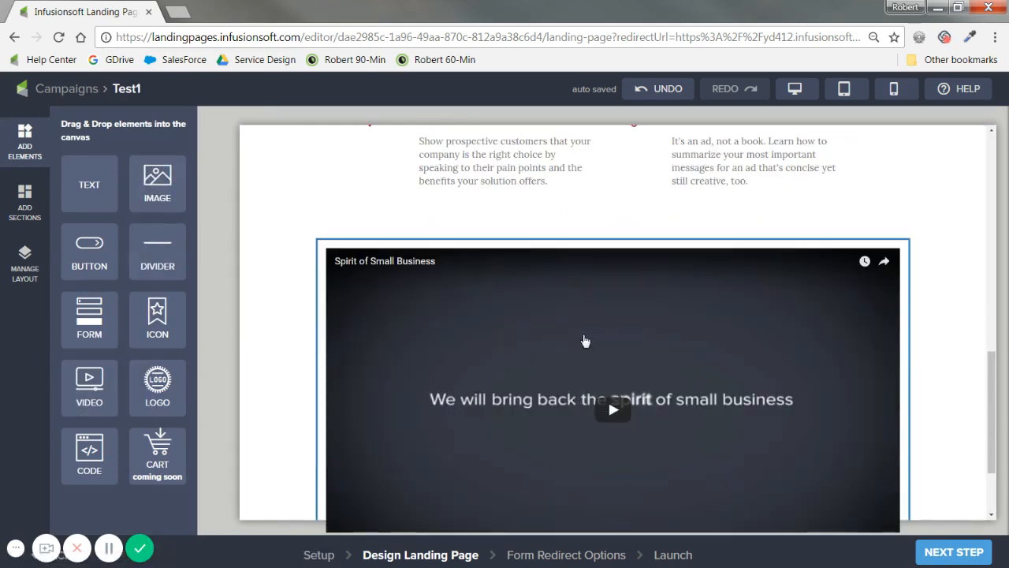
click(586, 341)
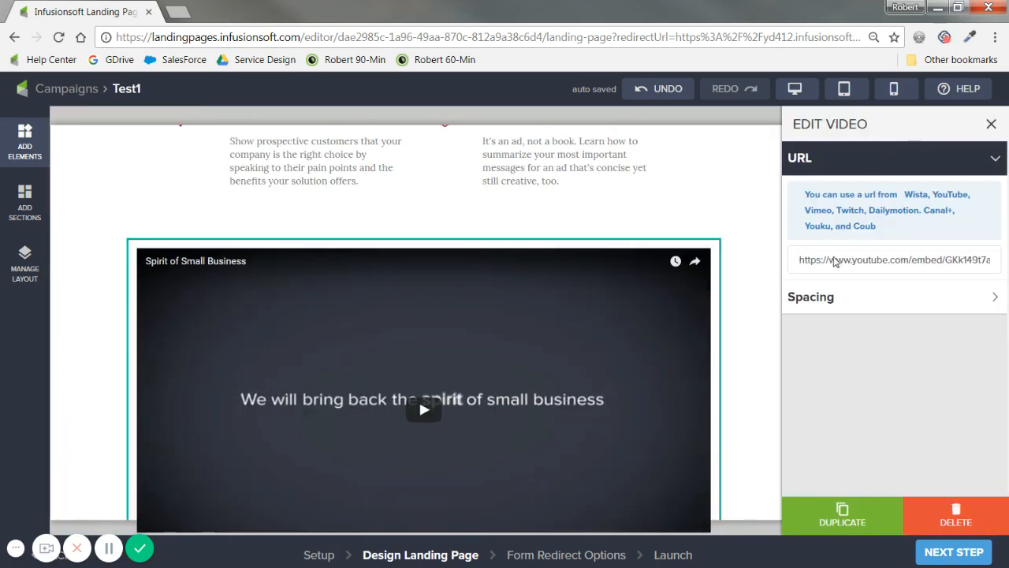
drag(802, 260, 1001, 264)
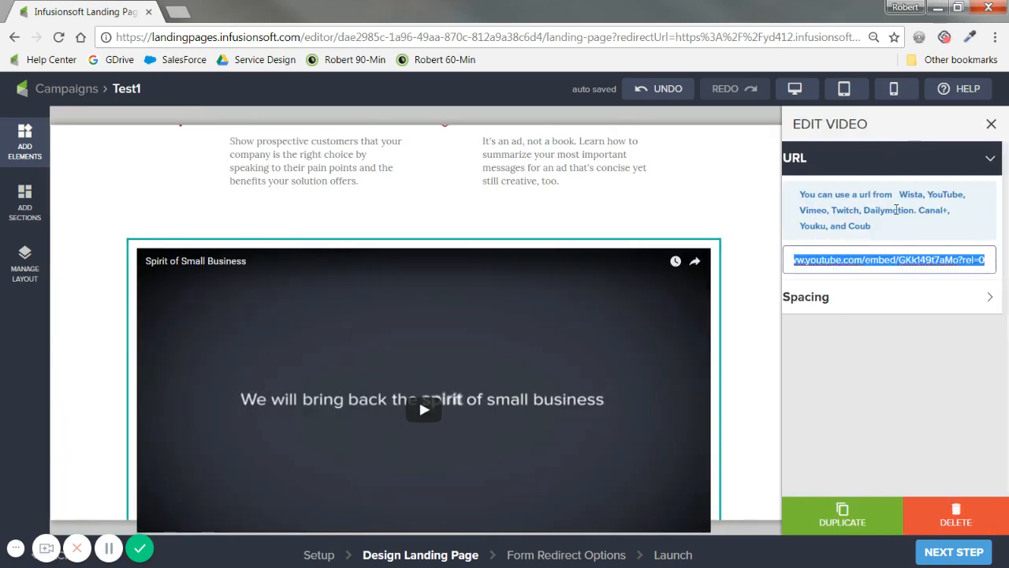
drag(899, 194, 918, 224)
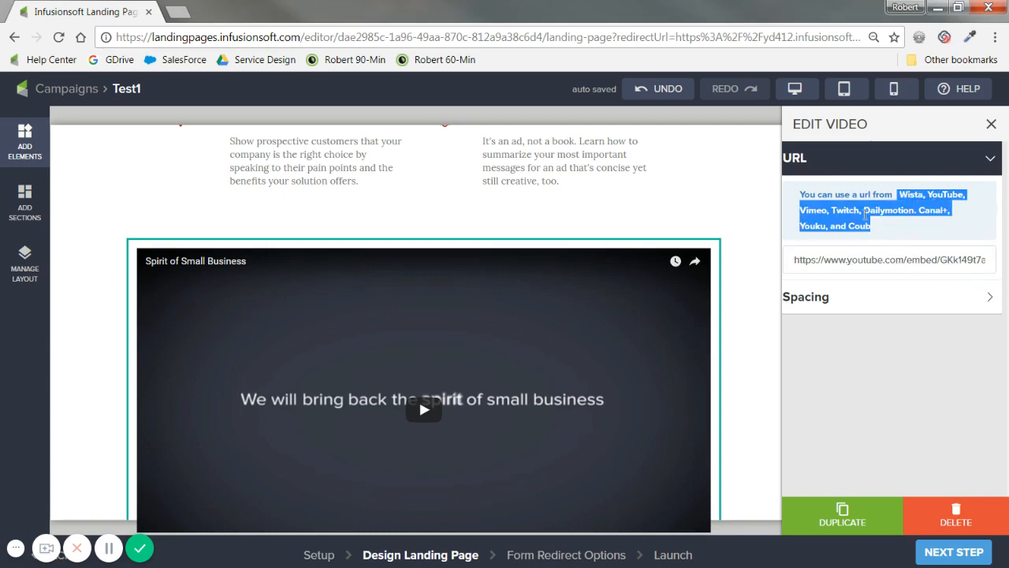
Step: Check the video's Spacing options, close Edit Video, and return to the elements list
click(850, 297)
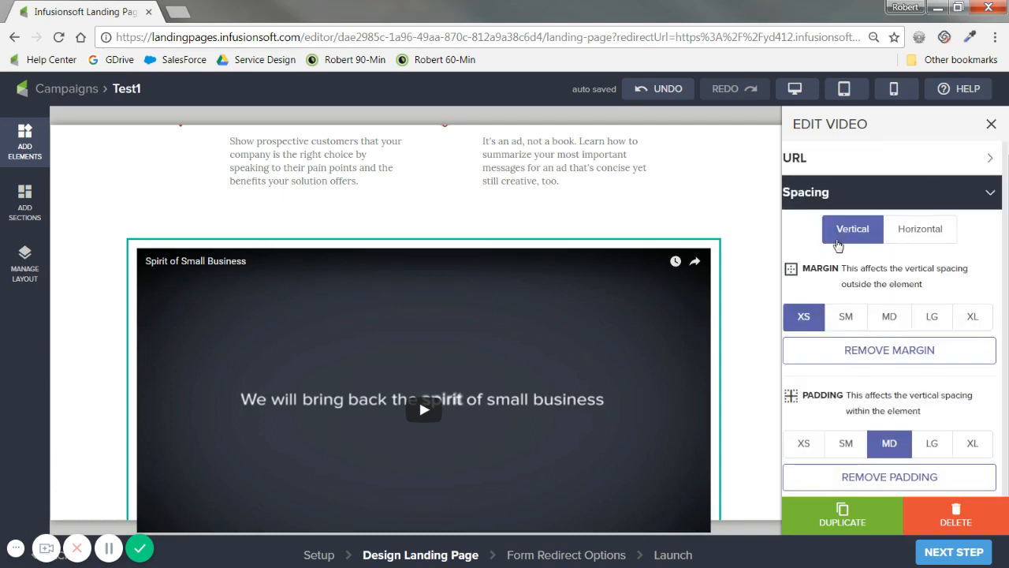
click(953, 192)
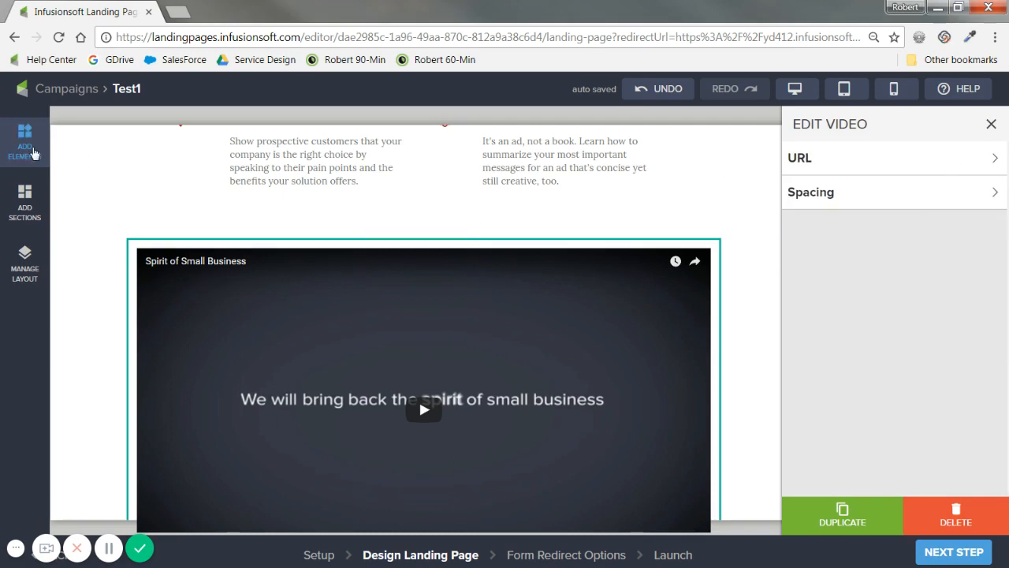
click(992, 124)
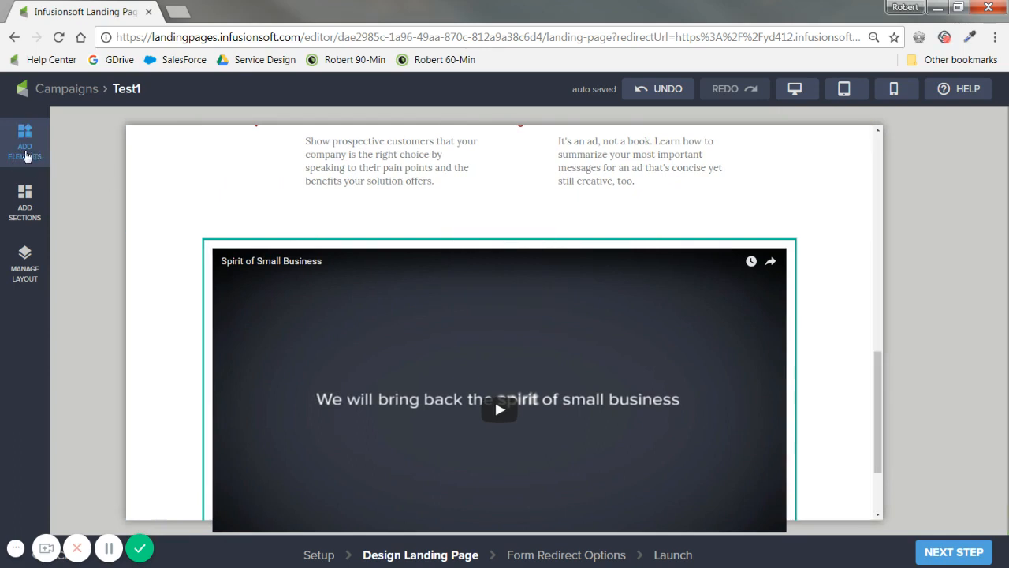
click(26, 155)
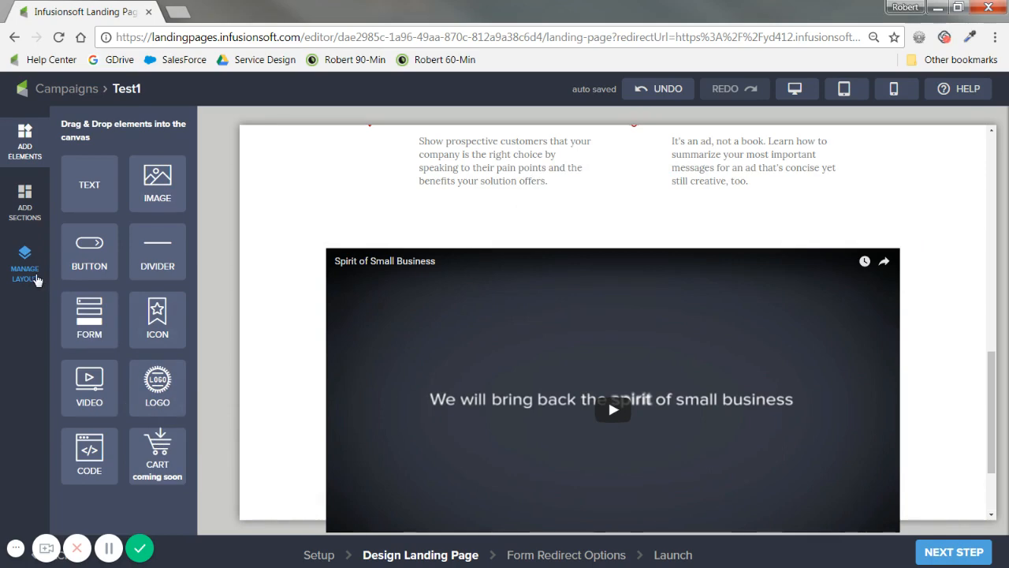
Step: Show Manage Layout and step through each page section, landing on Limited Time Offer
click(24, 264)
click(119, 191)
mouse_move(142, 248)
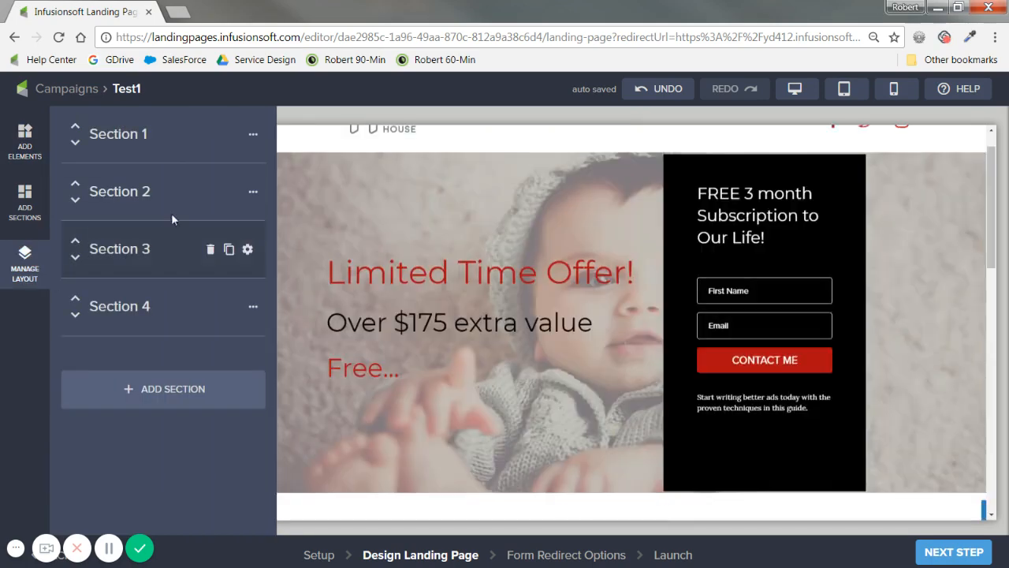
click(118, 133)
click(119, 191)
click(119, 248)
click(119, 306)
click(119, 191)
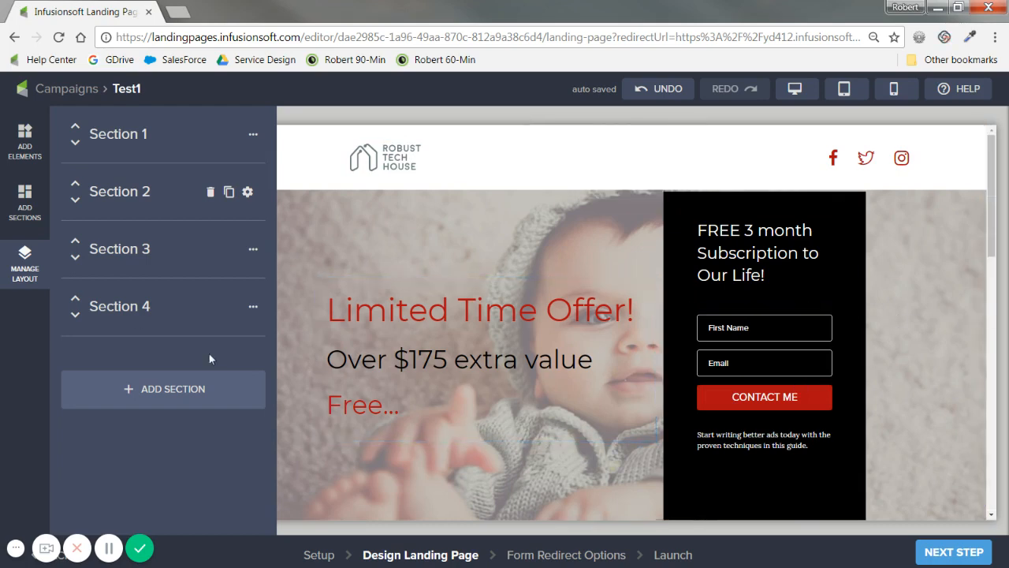
Step: Drill into the four-reasons section through Row 1 and Column 1 to its three rows
click(119, 306)
click(119, 248)
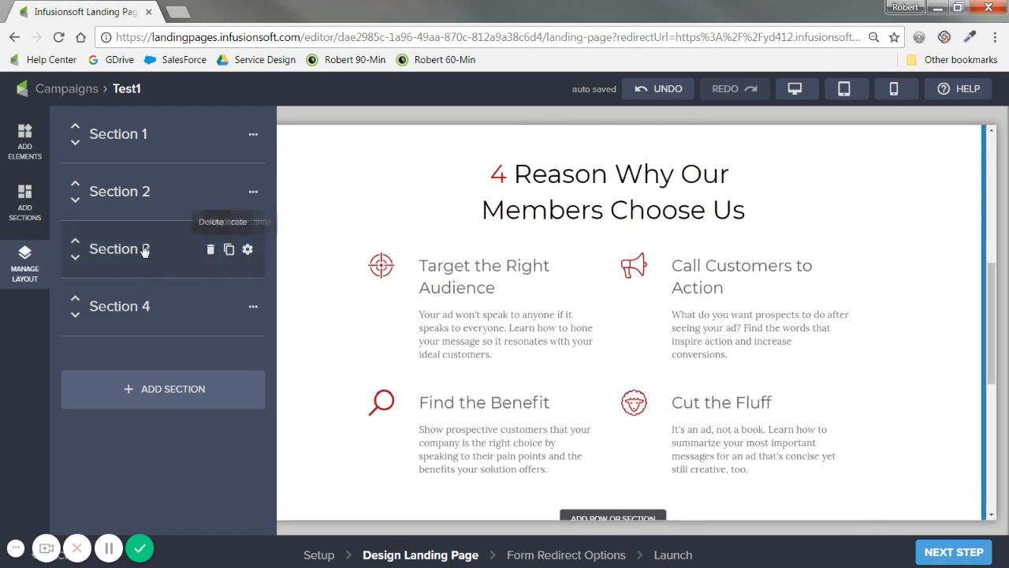
click(119, 248)
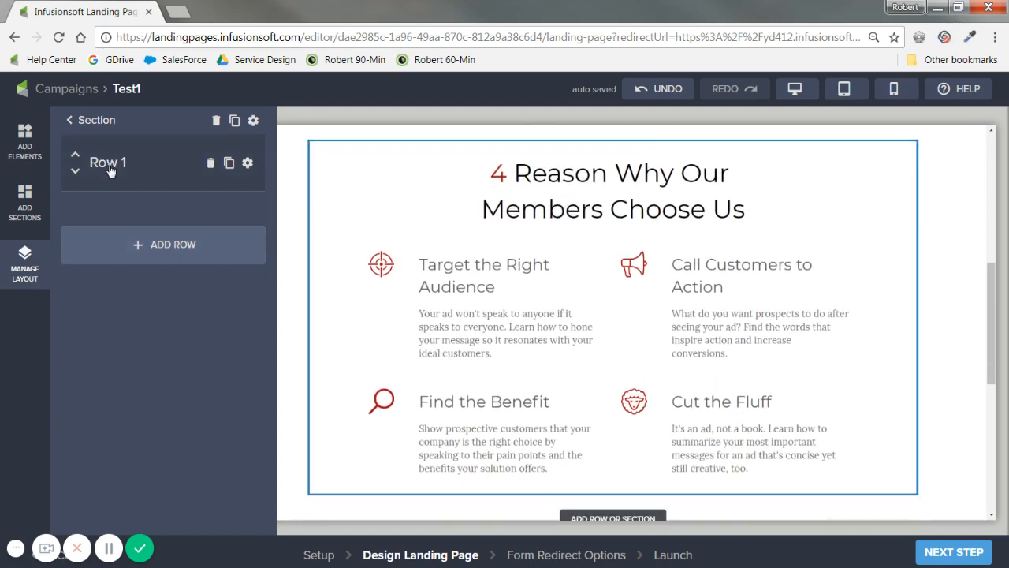
click(108, 163)
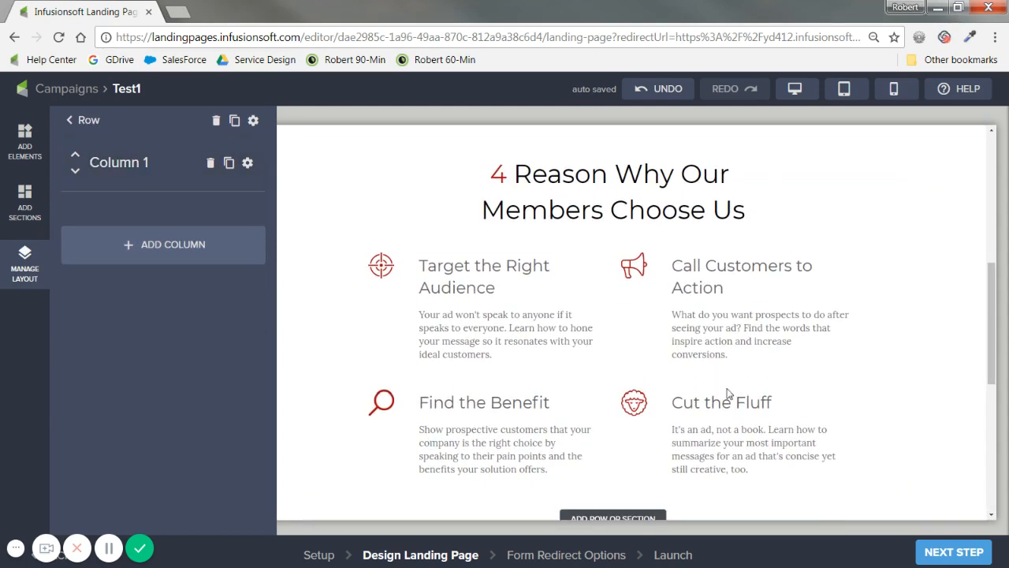
click(292, 223)
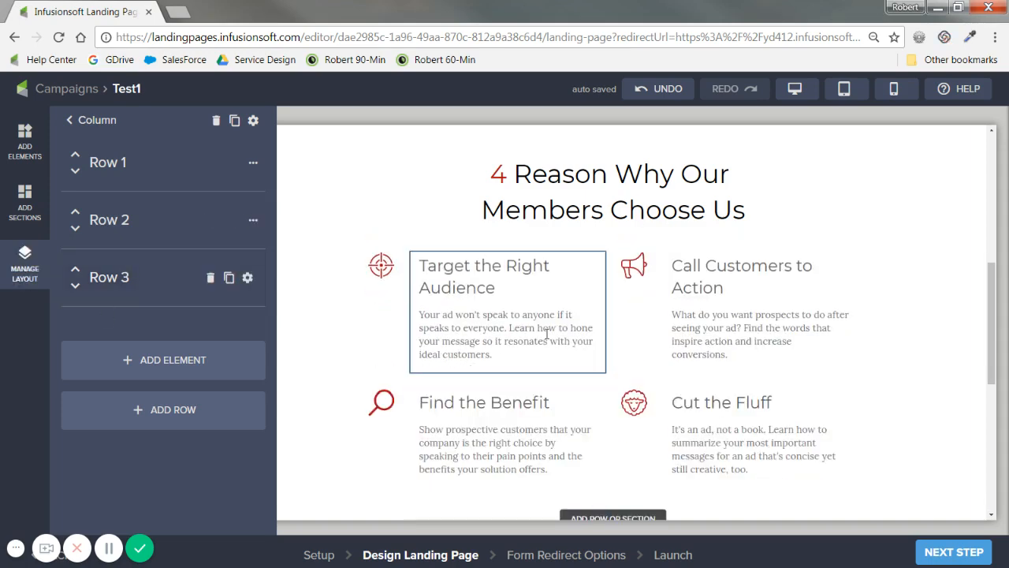
scroll(564, 347, up, 3)
scroll(564, 347, up, 2)
scroll(564, 316, down, 5)
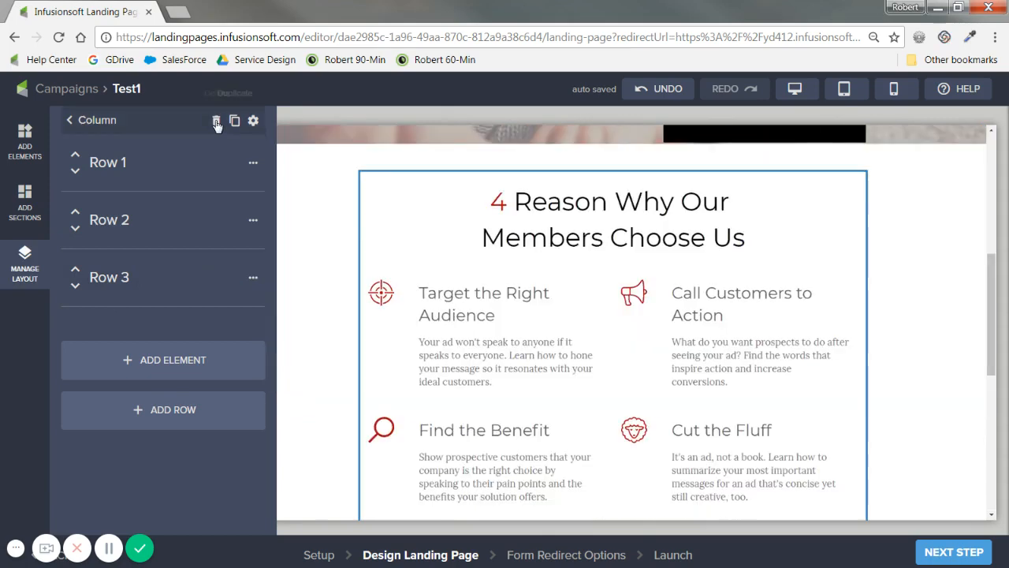
scroll(643, 255, down, 1)
scroll(694, 355, down, 5)
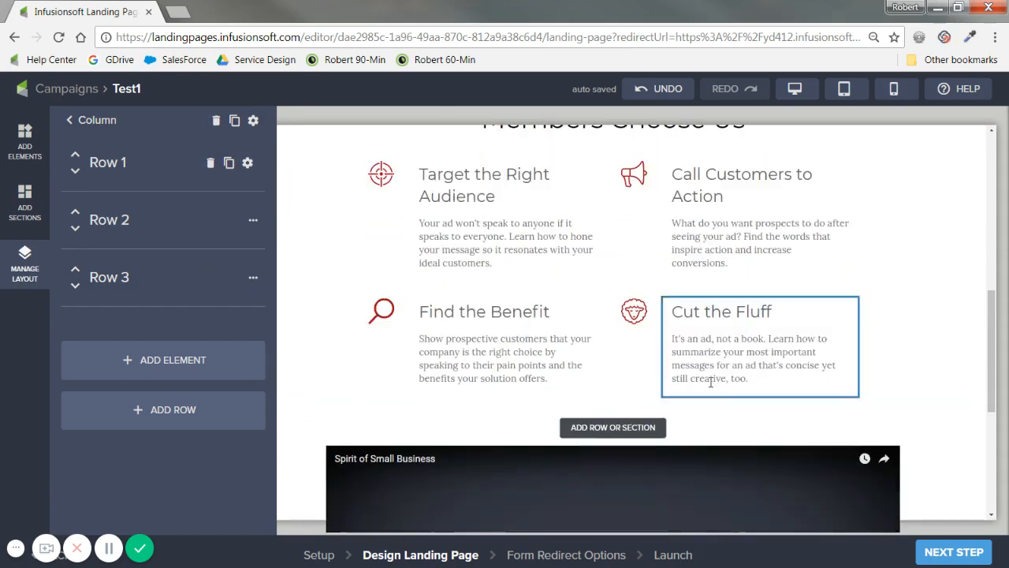
scroll(706, 406, down, 1)
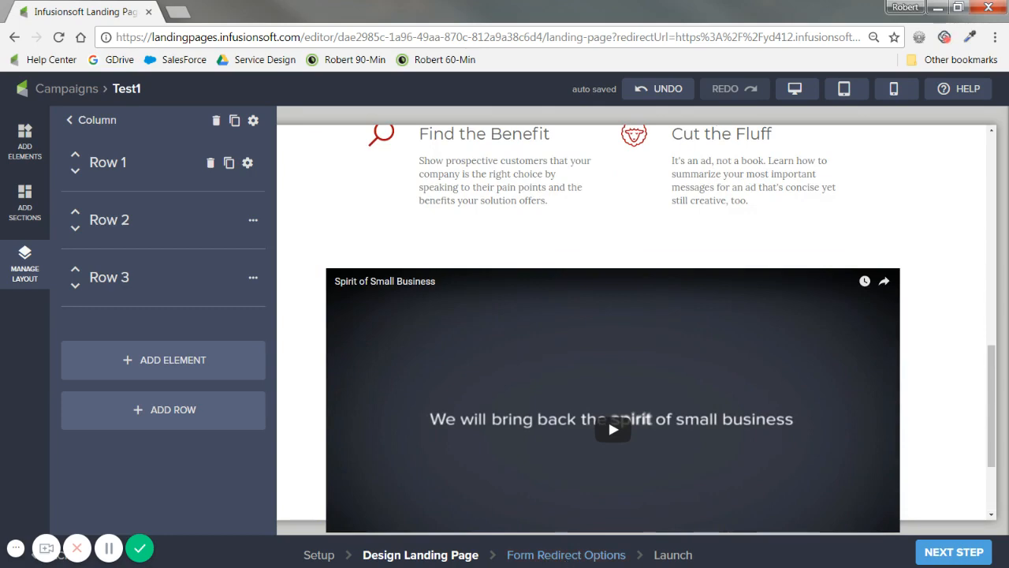
Step: Advance to Form Redirect Options and choose redirecting to an external URL
click(950, 555)
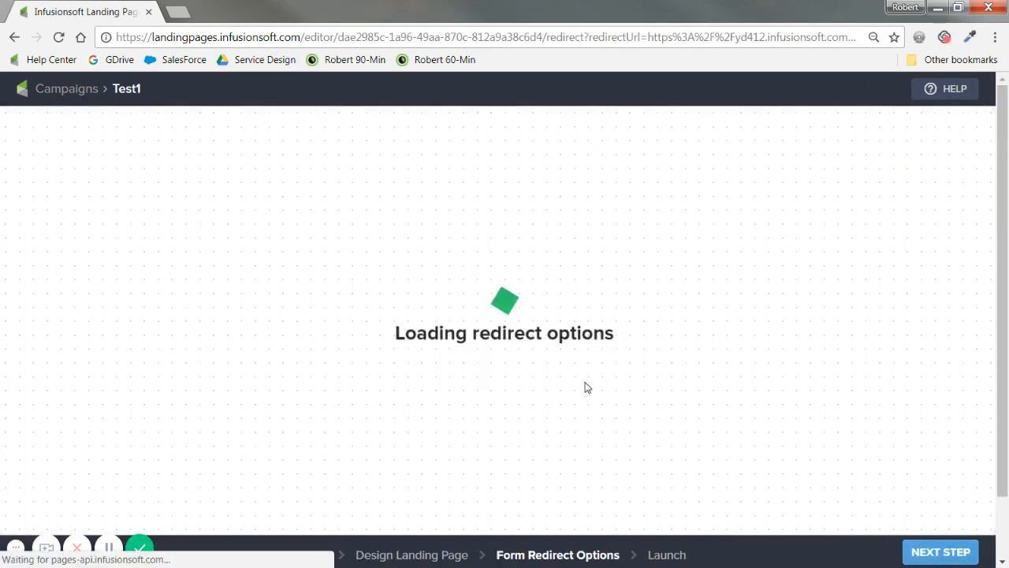
click(586, 387)
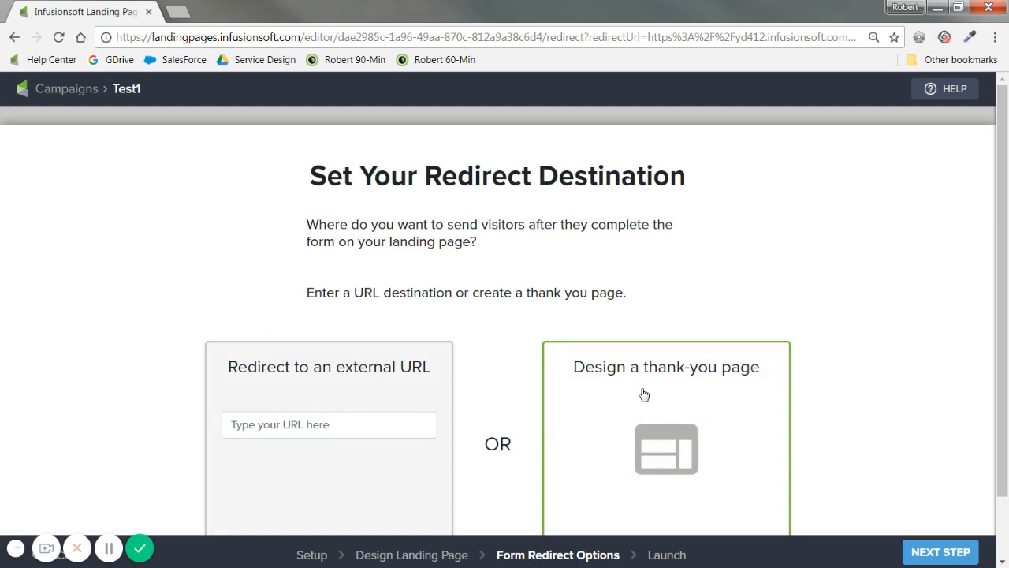
click(304, 424)
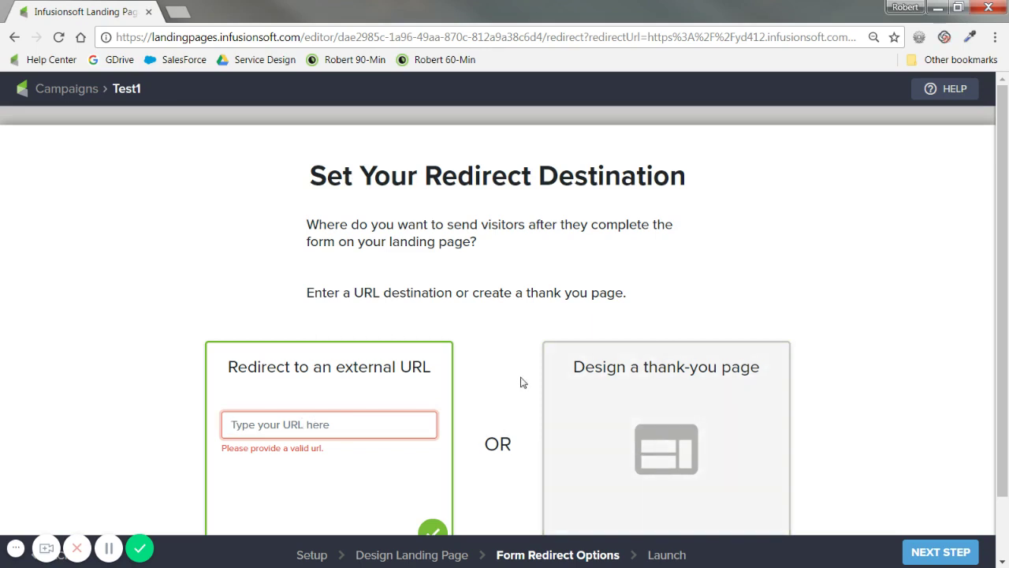
click(331, 425)
text(www.we)
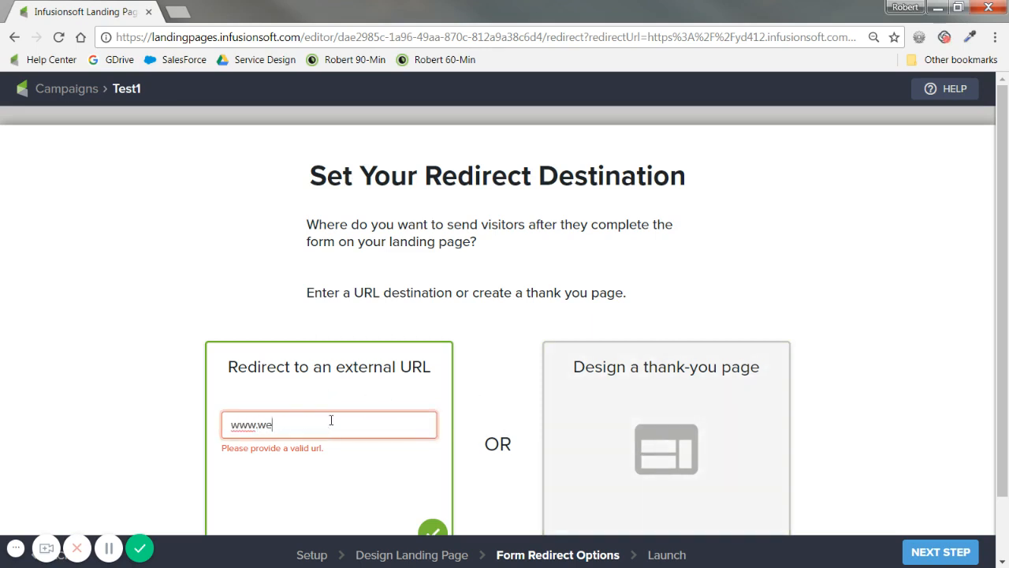
text(.com/)
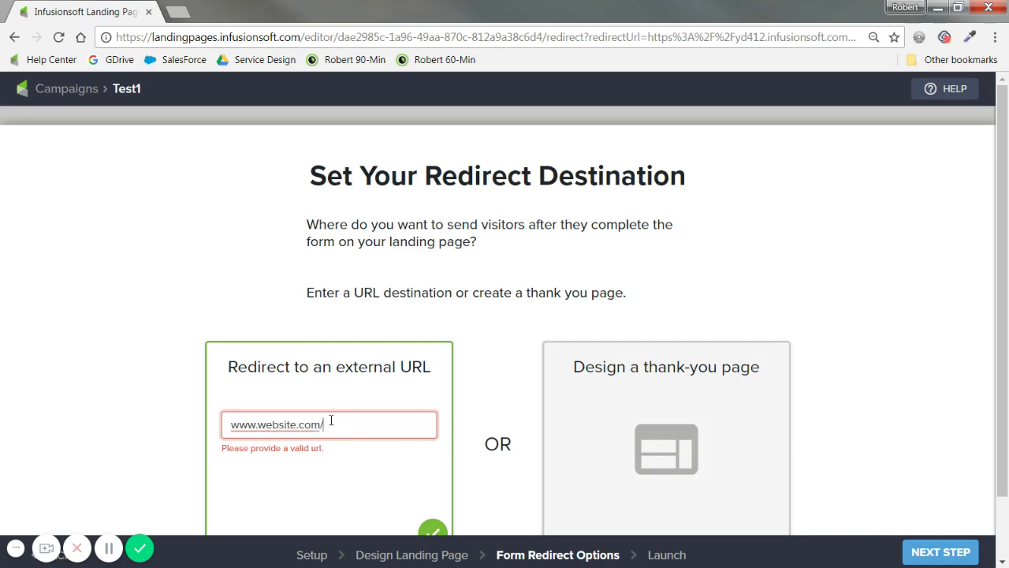
text(general-thank-you)
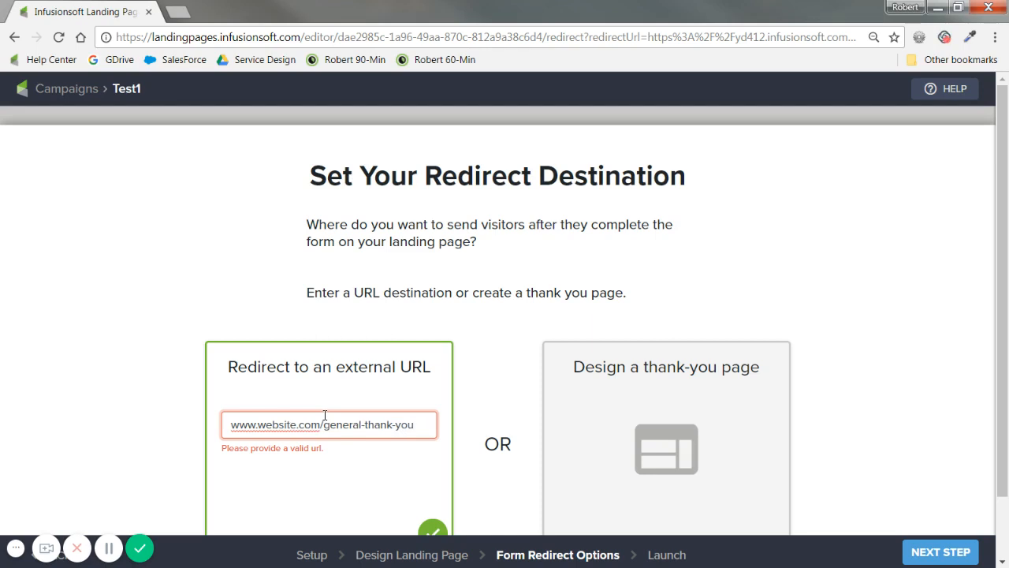
key(ctrl+a)
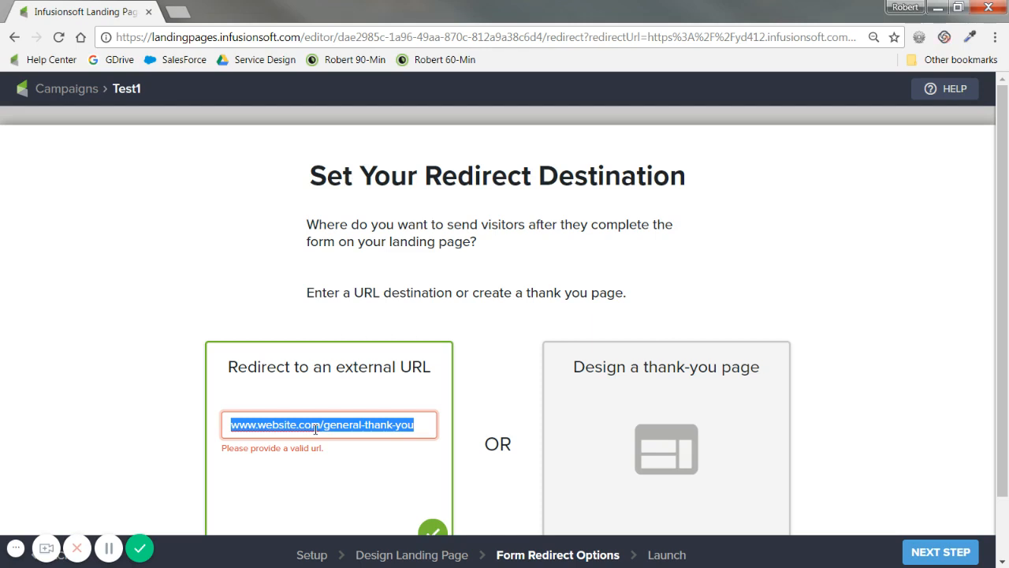
click(837, 306)
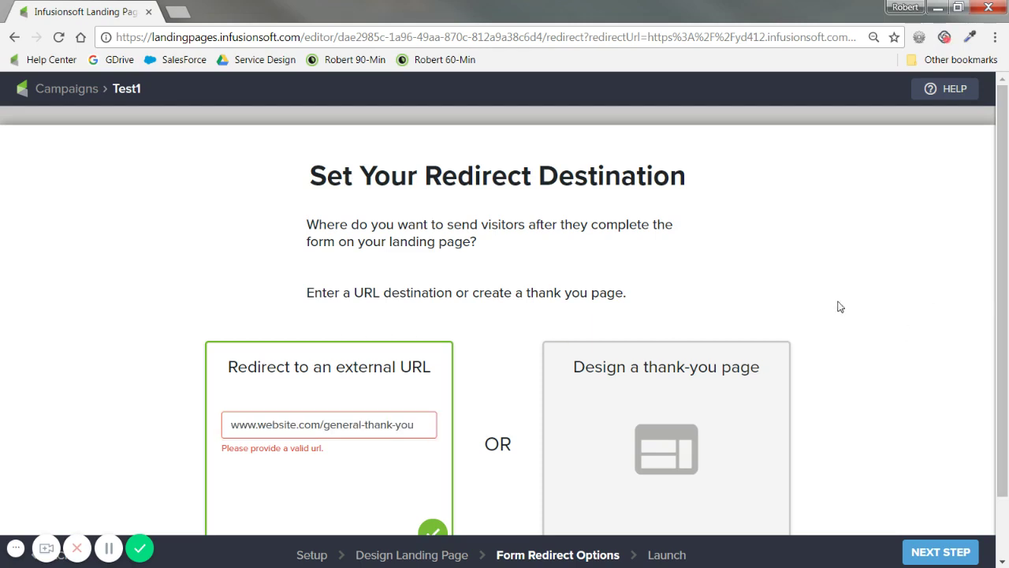
triple_click(411, 426)
click(331, 426)
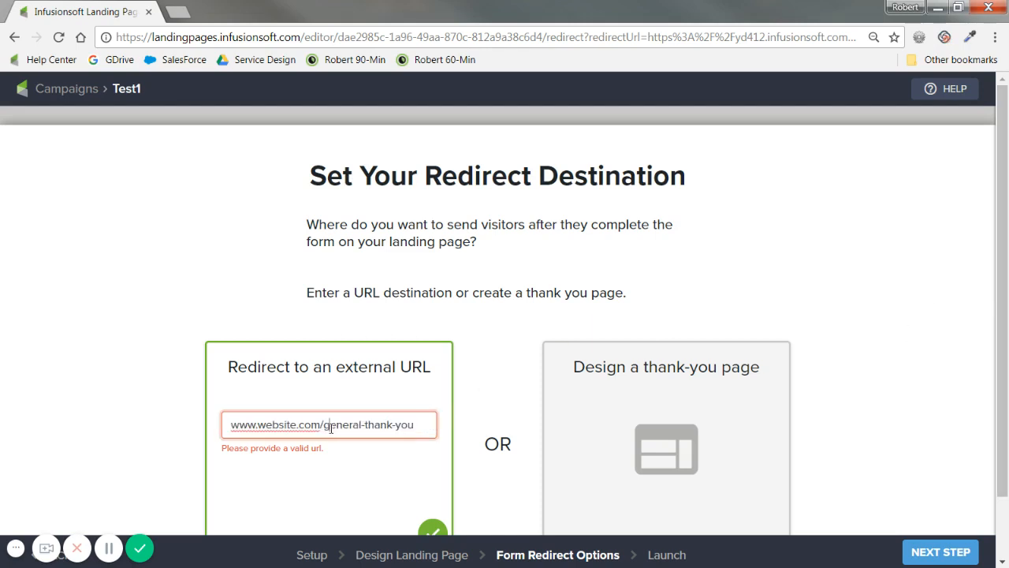
Step: Switch to designing a thank-you page, pass its Thank You heading, and reach the Launch step
click(639, 418)
scroll(666, 410, down, 2)
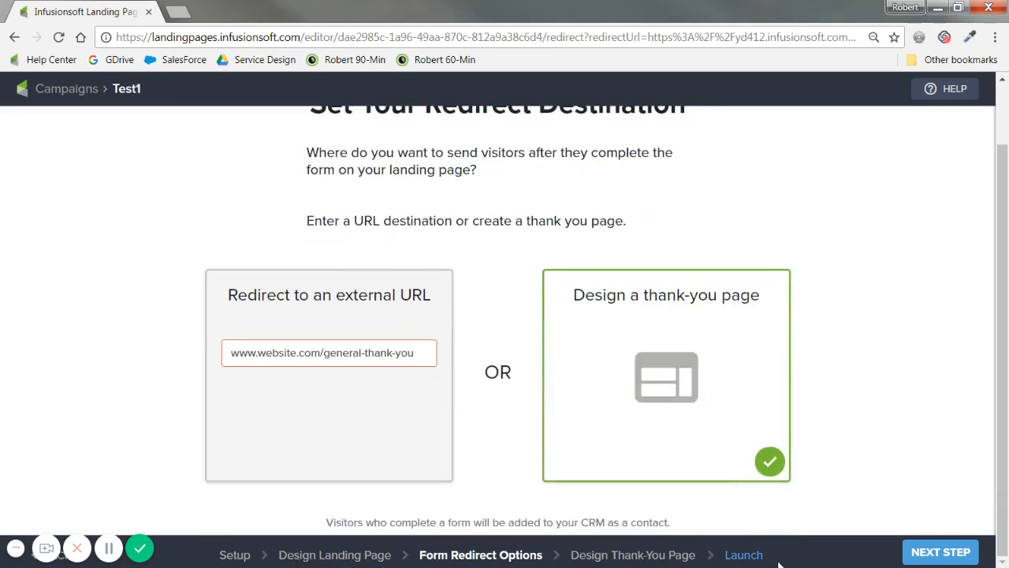
click(966, 560)
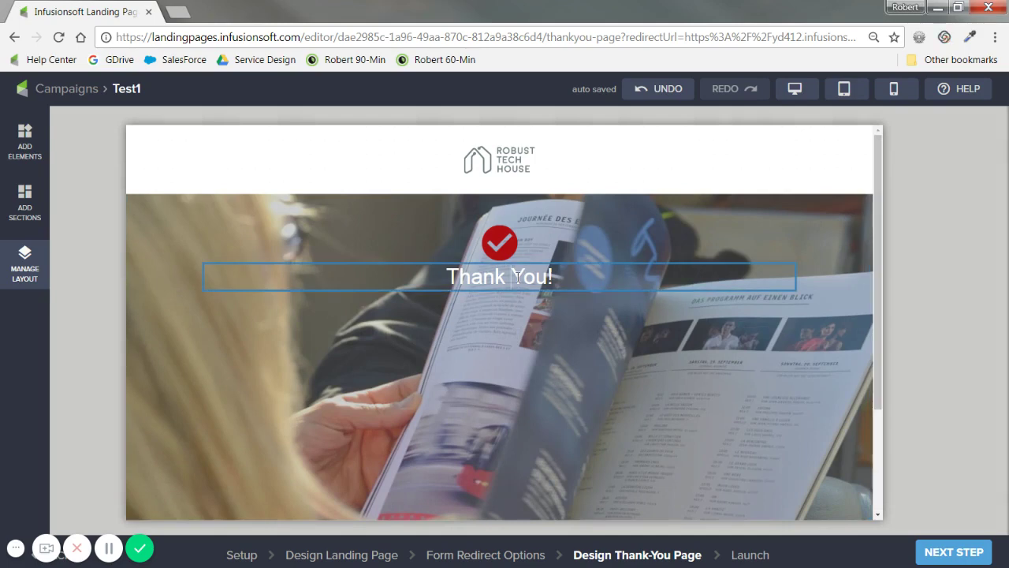
click(512, 276)
mouse_move(423, 193)
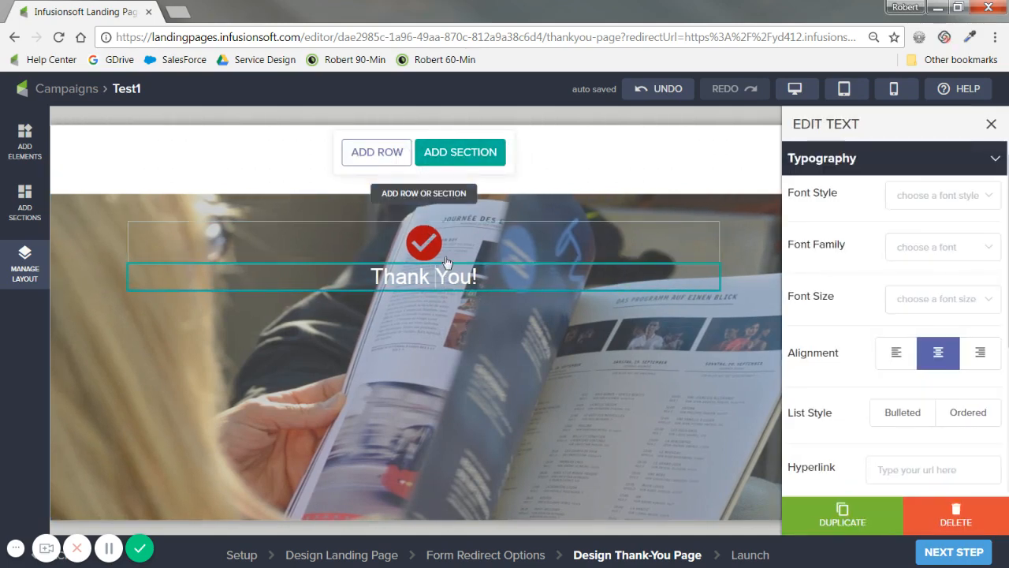
scroll(434, 323, down, 3)
scroll(466, 362, down, 1)
scroll(473, 355, up, 4)
click(939, 558)
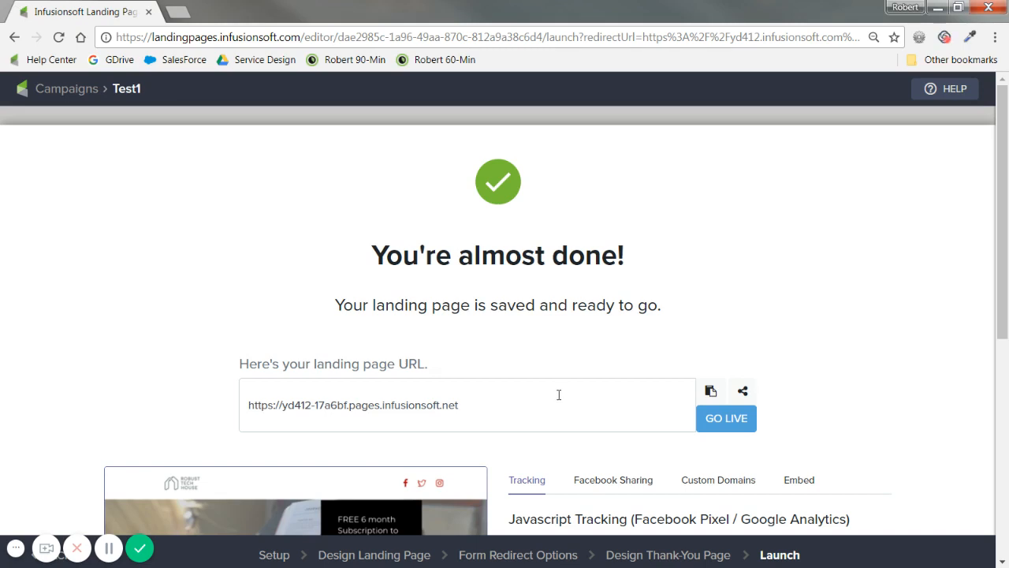
Step: Copy the landing page URL to the clipboard from the Launch step
click(710, 391)
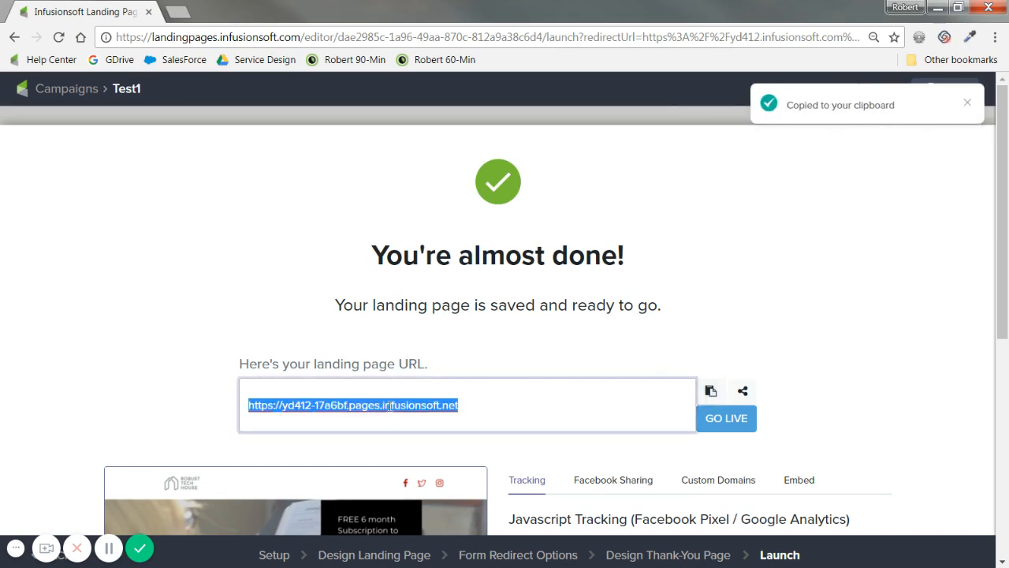
click(446, 396)
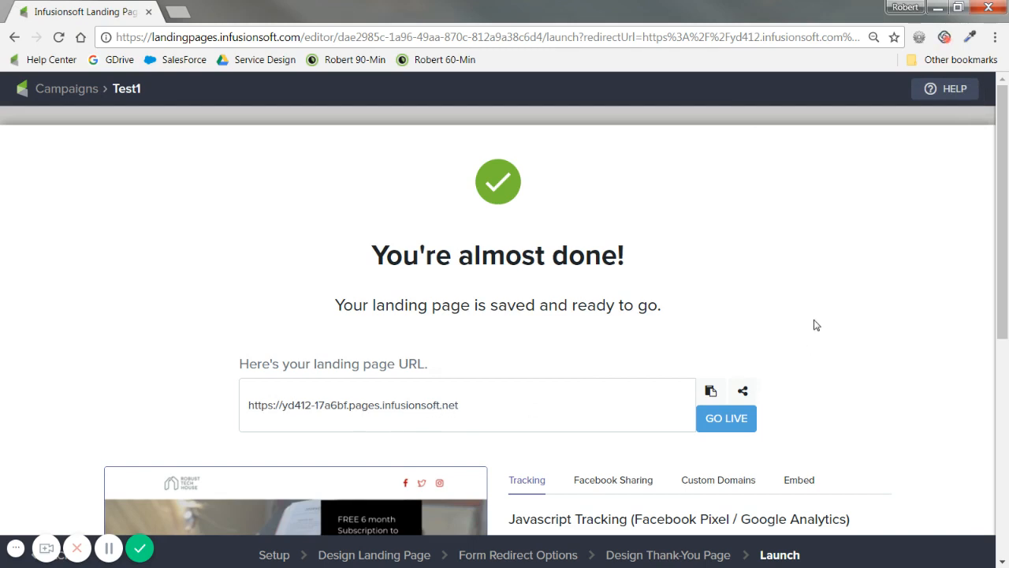
scroll(817, 325, down, 1)
scroll(817, 325, down, 1)
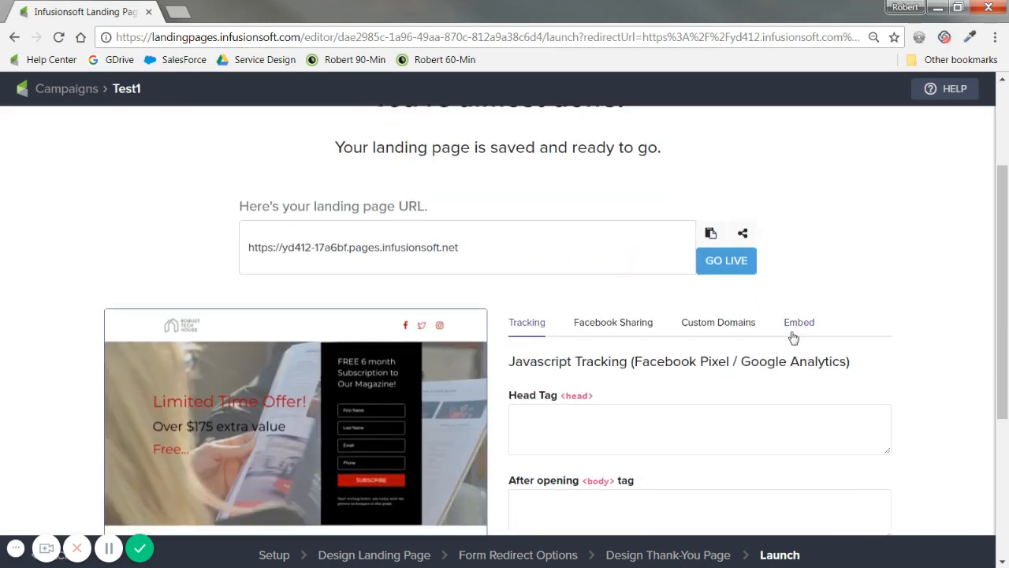
Step: Enter event.website.com as the custom domain, connect it, and review and close the DNS instructions
click(707, 329)
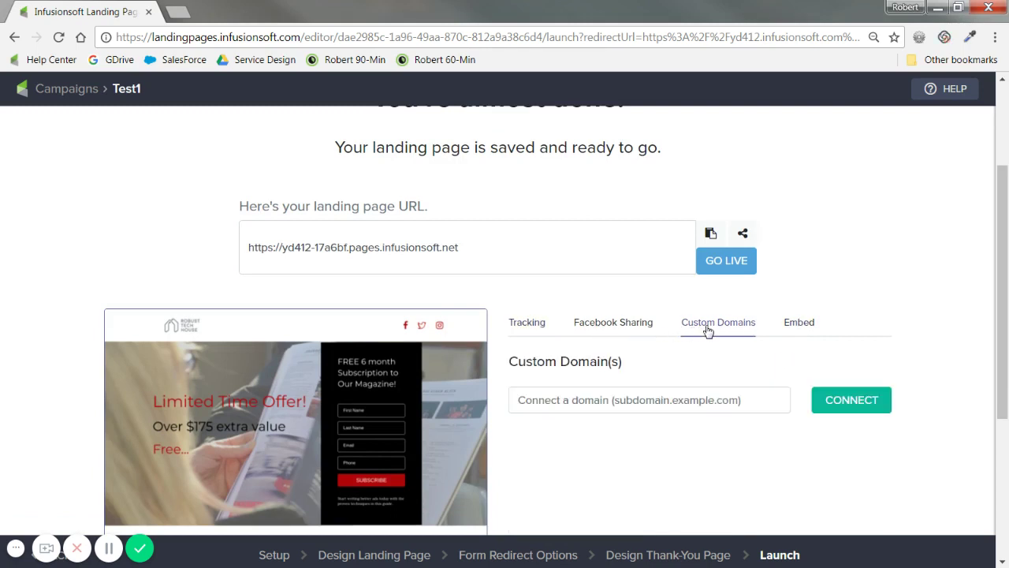
click(602, 398)
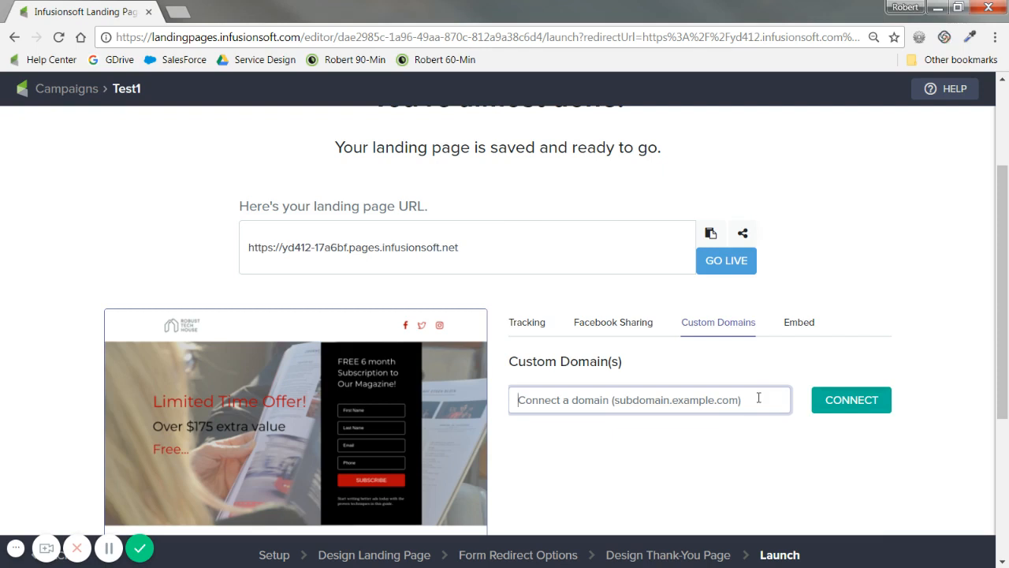
text(eve)
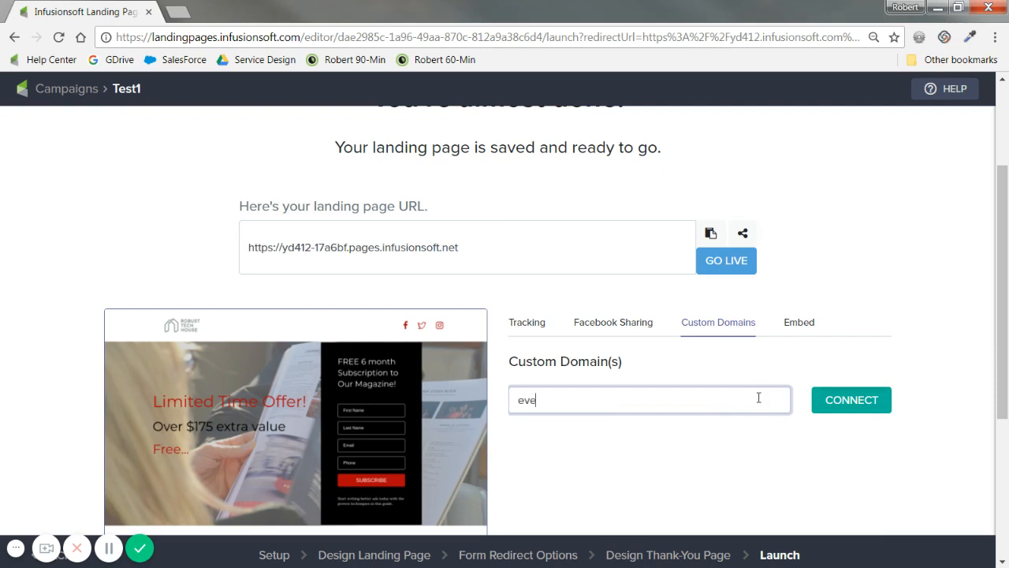
text(nt.website.com)
drag(623, 400, 429, 393)
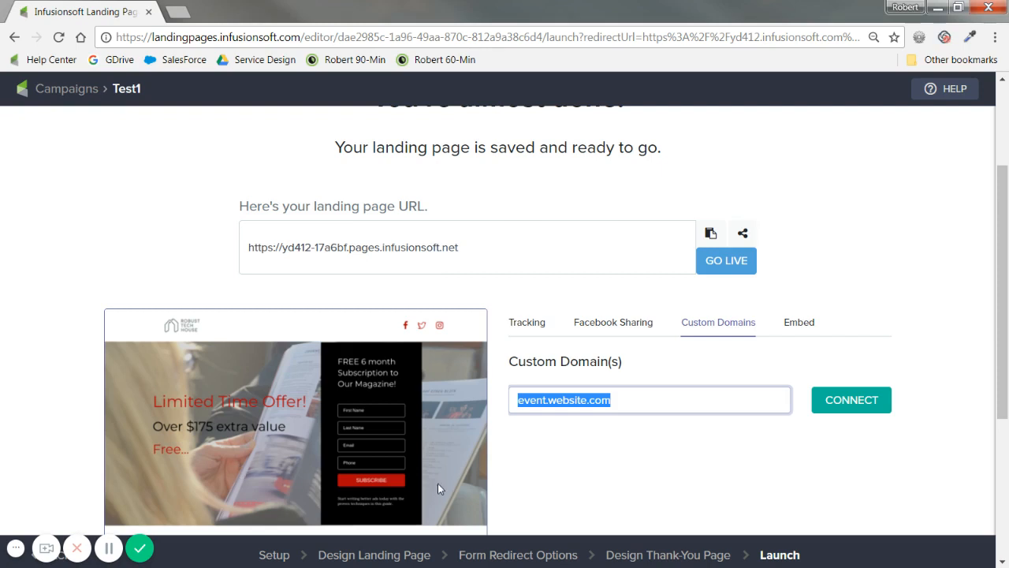
click(879, 406)
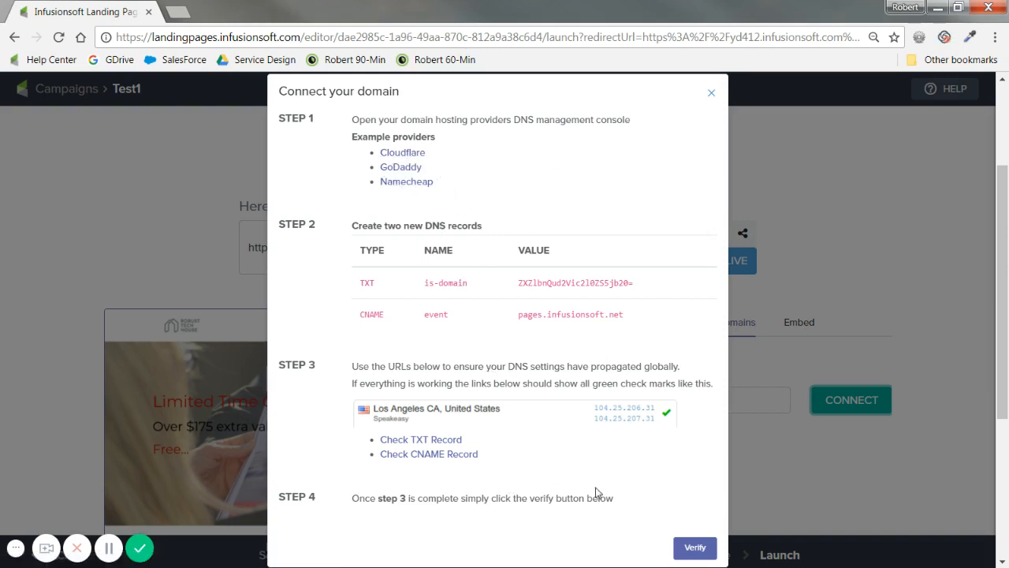
click(712, 92)
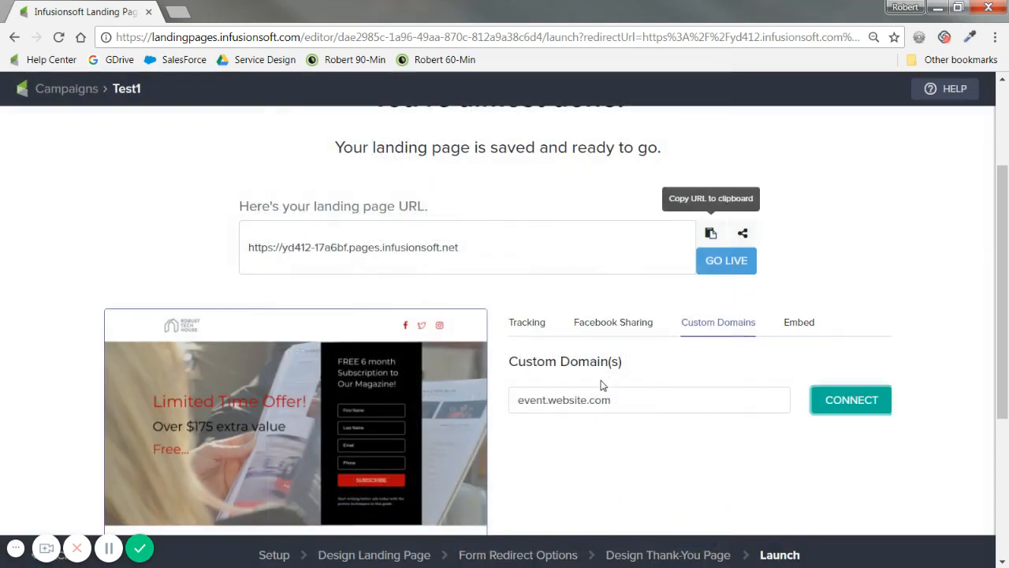
click(636, 400)
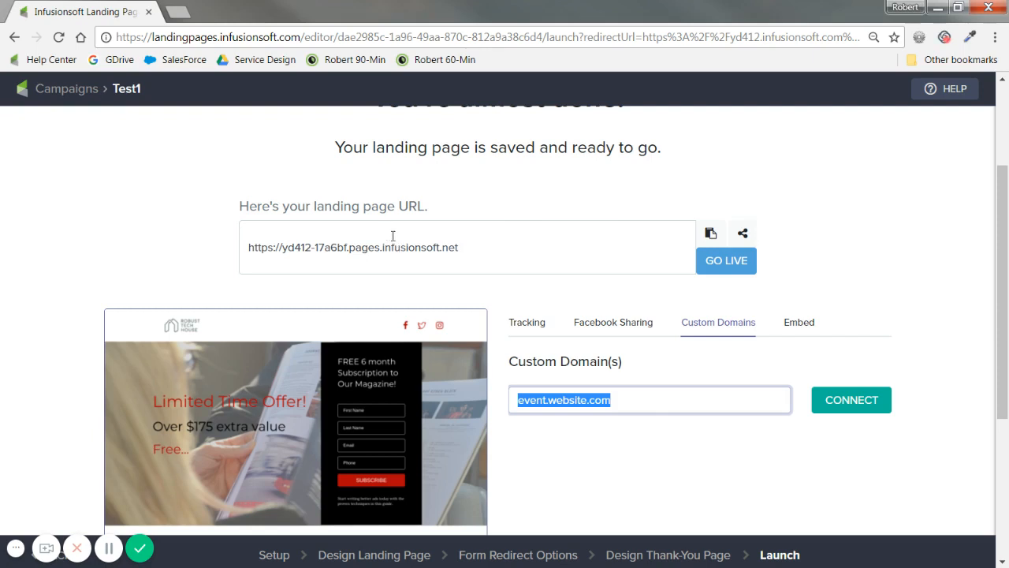
Step: Review the iframe embed code, selecting it, then the Facebook sharing settings
click(921, 241)
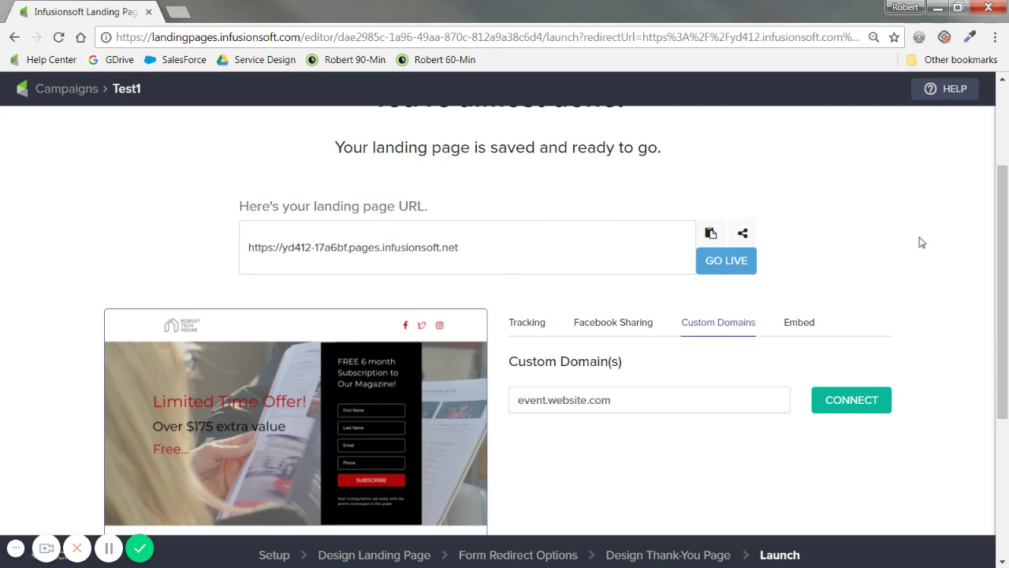
click(799, 323)
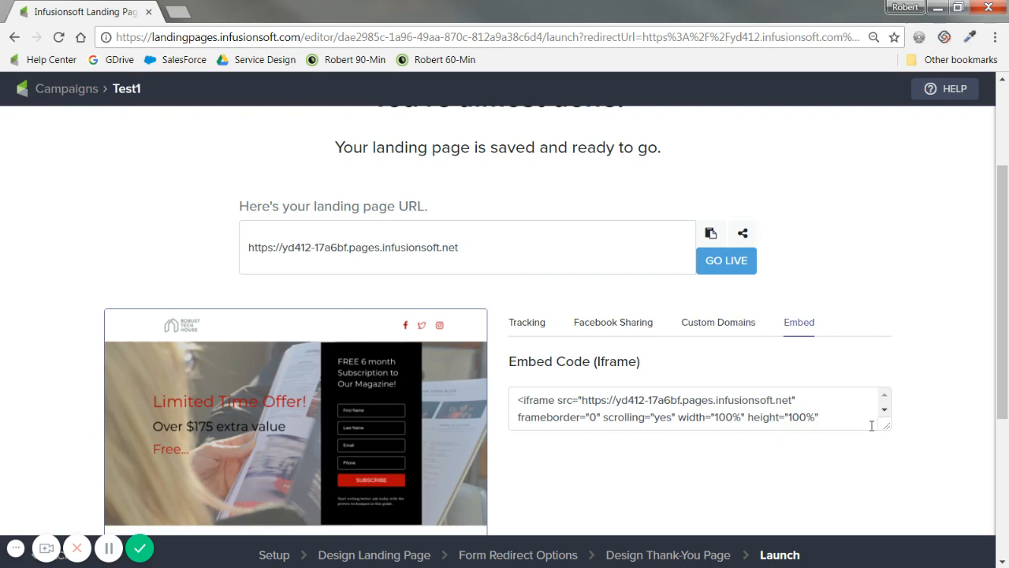
drag(828, 419, 512, 381)
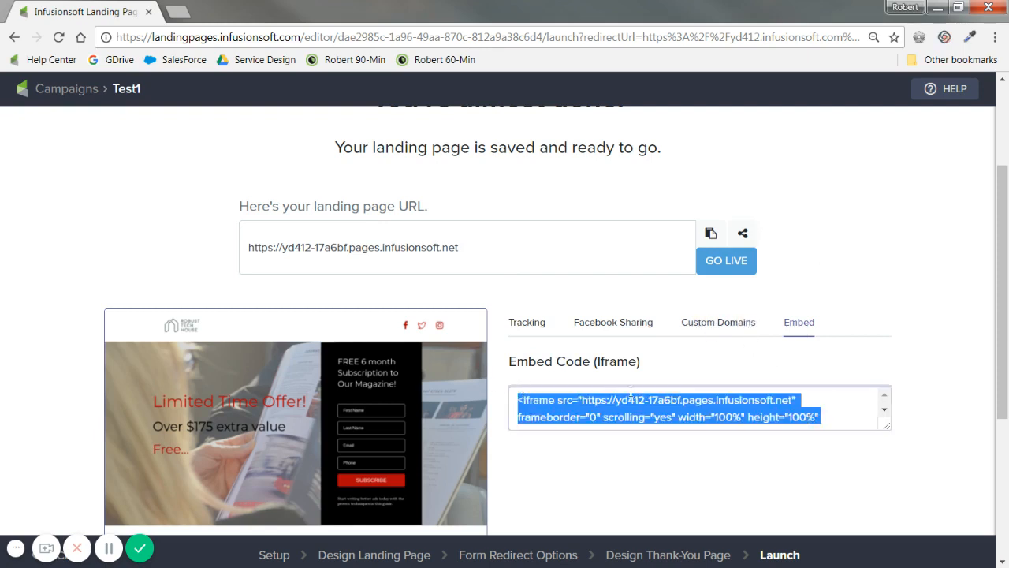
click(612, 324)
scroll(592, 351, down, 3)
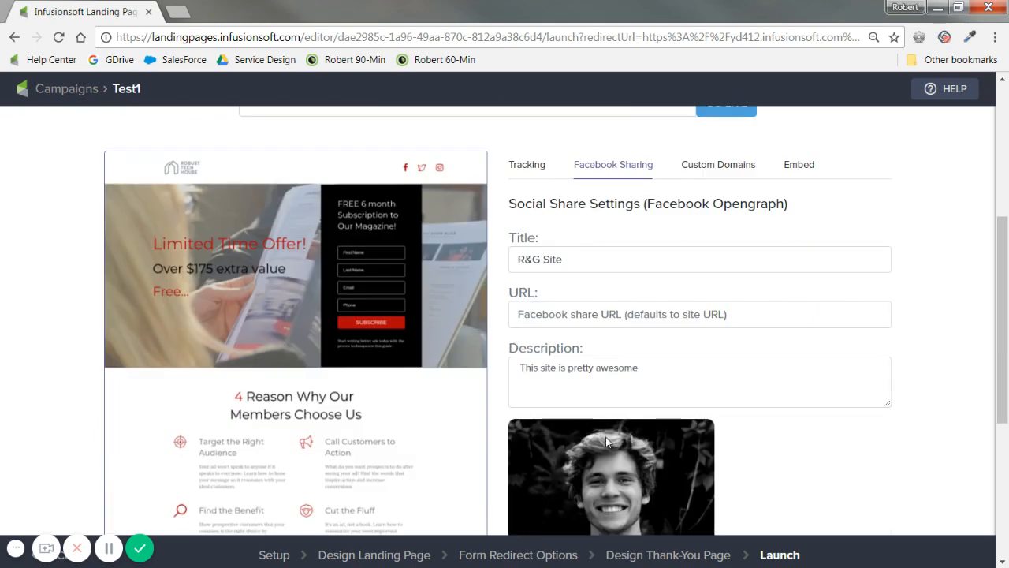
scroll(606, 437, up, 3)
Step: Review the JavaScript tracking fields (after opening body, Head Tag), leaving them empty
click(537, 323)
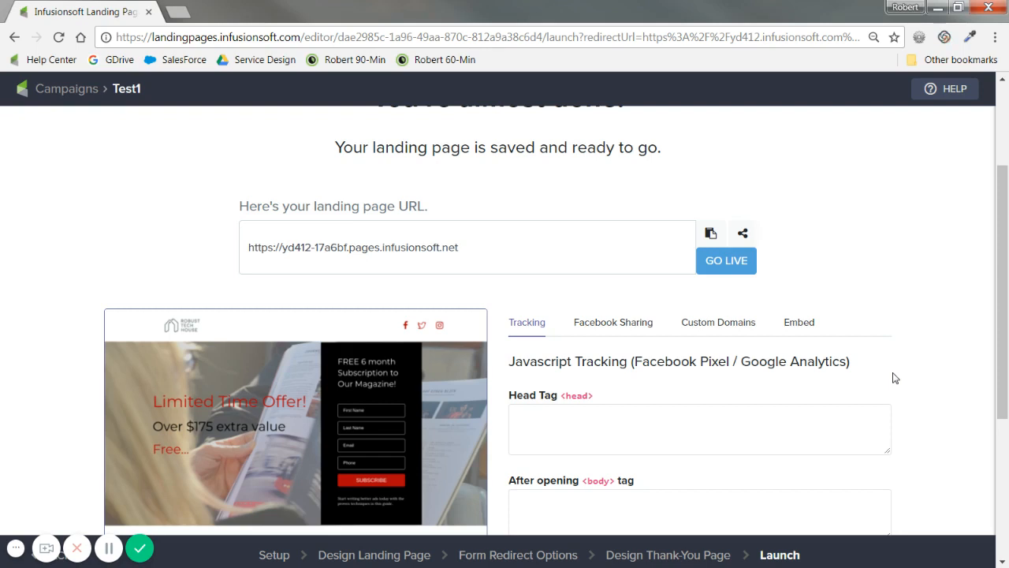
scroll(875, 372, down, 1)
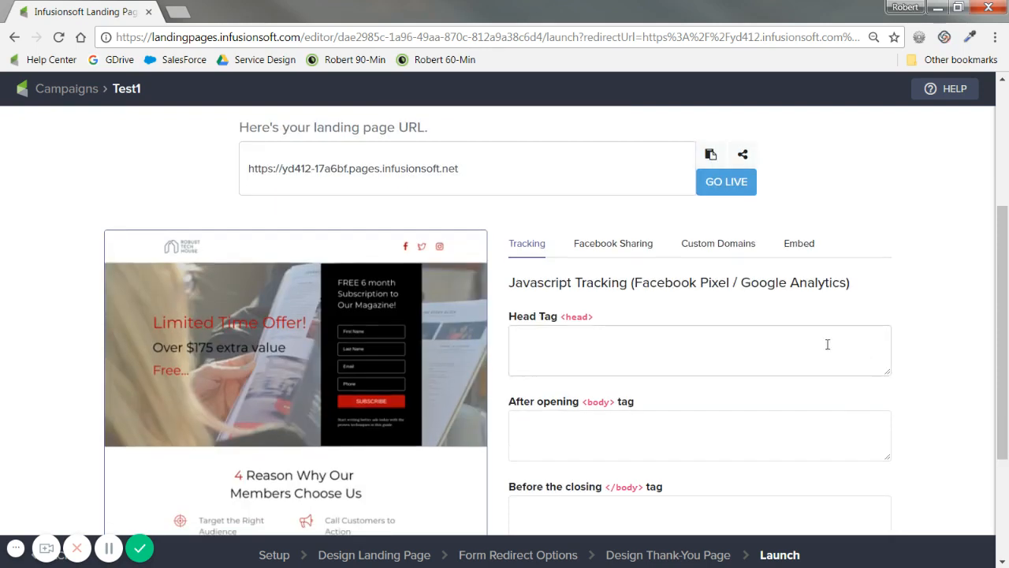
scroll(826, 344, down, 1)
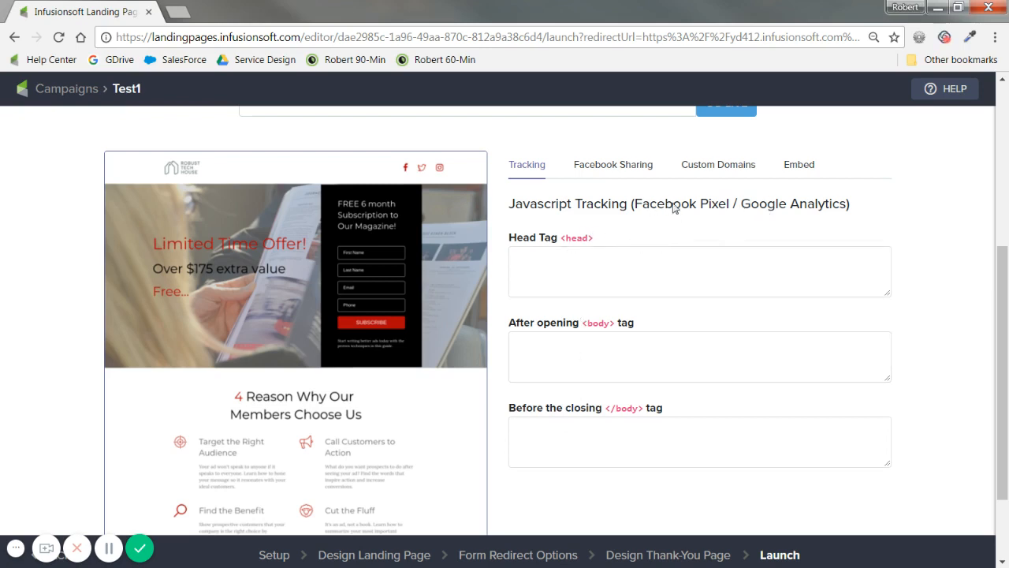
click(620, 367)
click(624, 430)
click(615, 355)
click(613, 279)
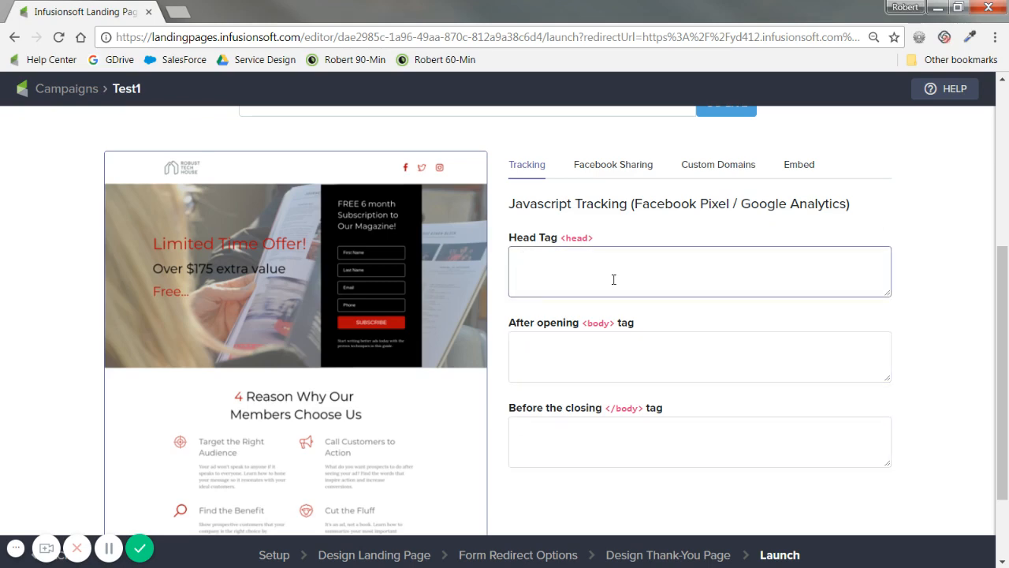
scroll(613, 279, up, 5)
scroll(614, 280, up, 3)
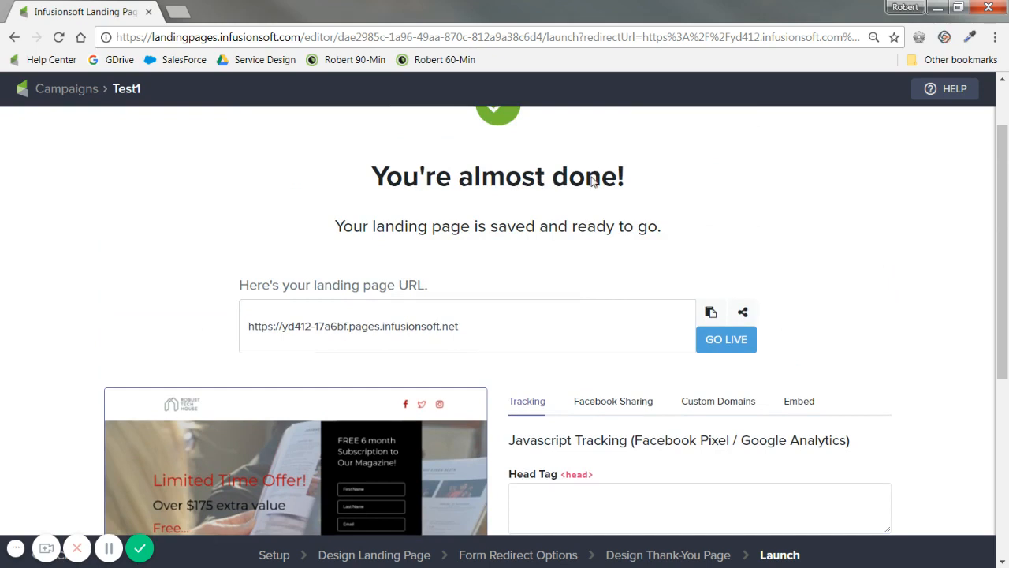
Step: Publish the Test1 landing page live and return to the Apply Person Notes canvas
click(726, 339)
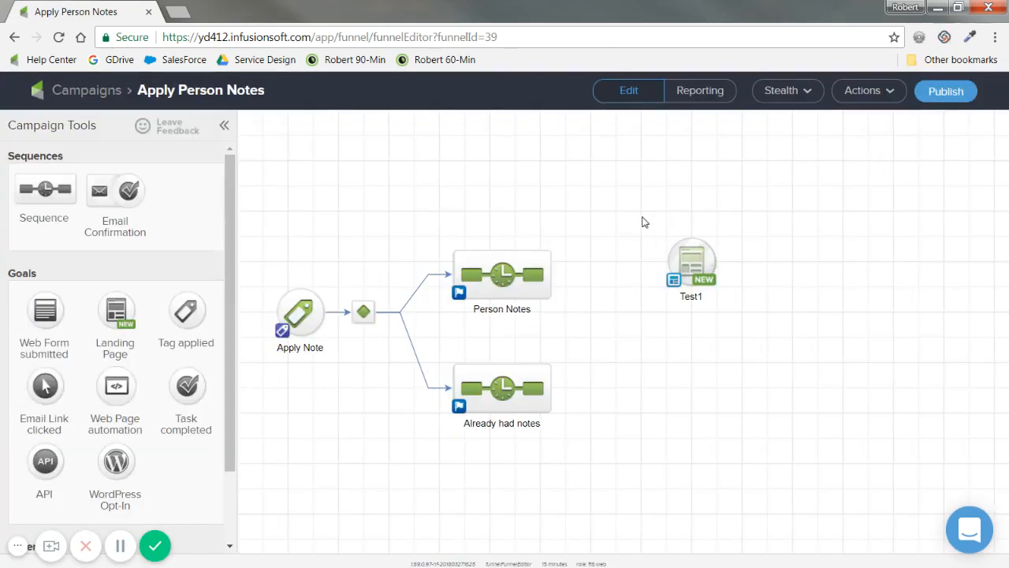
Step: Add a canvas note under Test1 reading 'URL to LP' with the pasted landing page URL
drag(642, 217, 766, 346)
scroll(115, 355, down, 3)
mouse_move(45, 493)
mouse_down()
mouse_move(614, 348)
mouse_move(617, 362)
mouse_up()
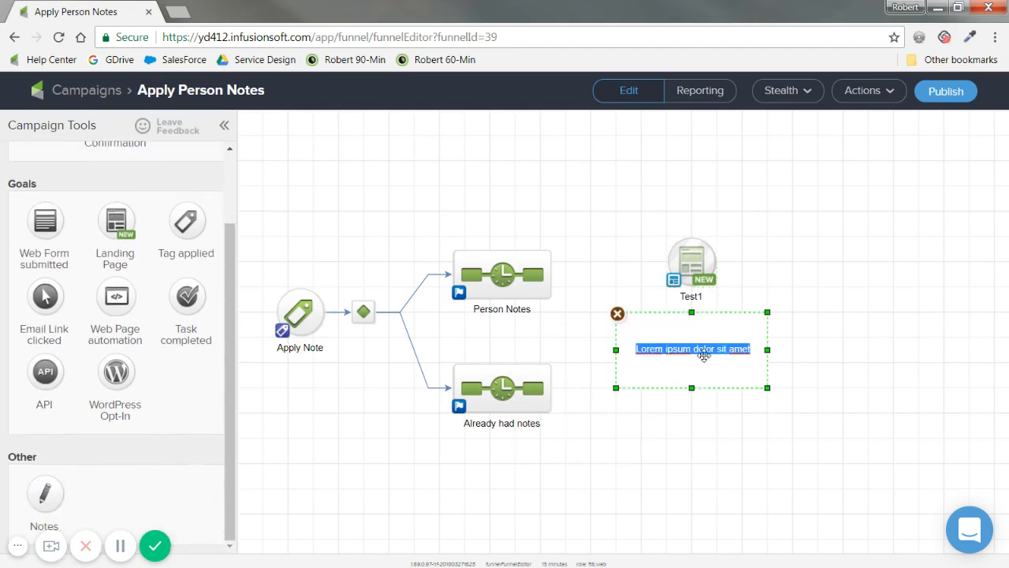
text(<b>)
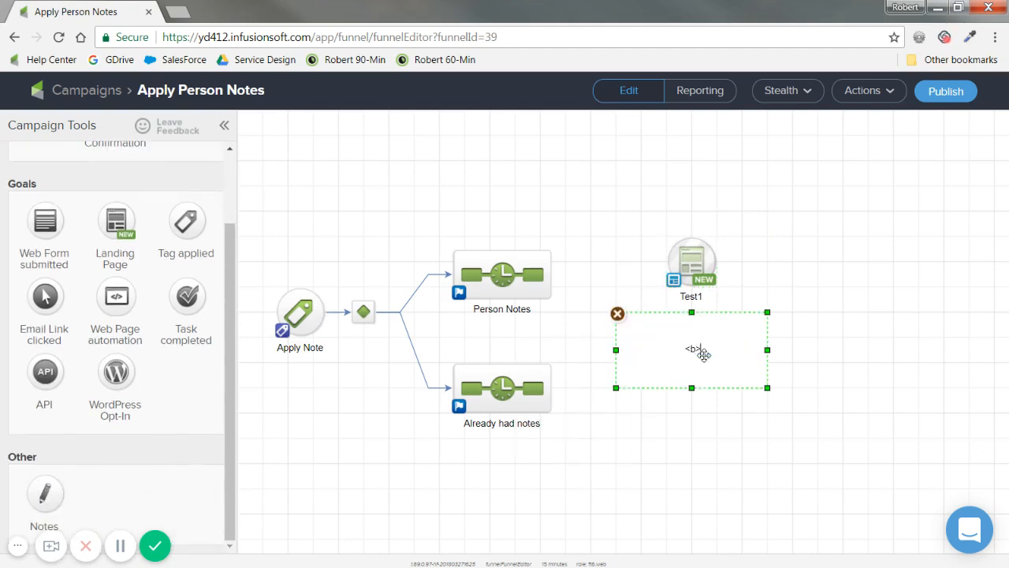
text(URL fto LP</b>)
key(Return)
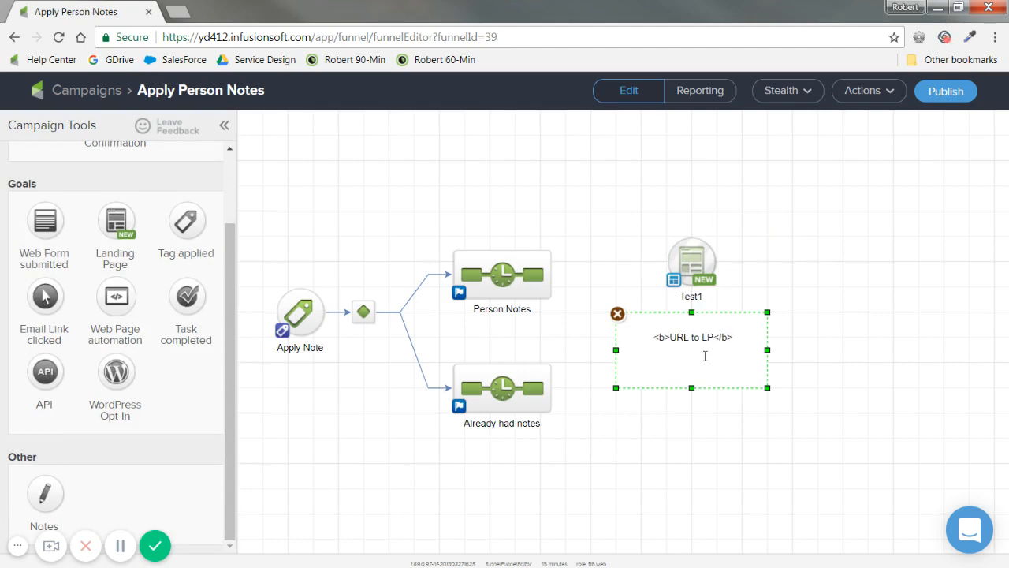
text(https://yd412-17a6bf.pages.infusionsoft.net)
click(691, 450)
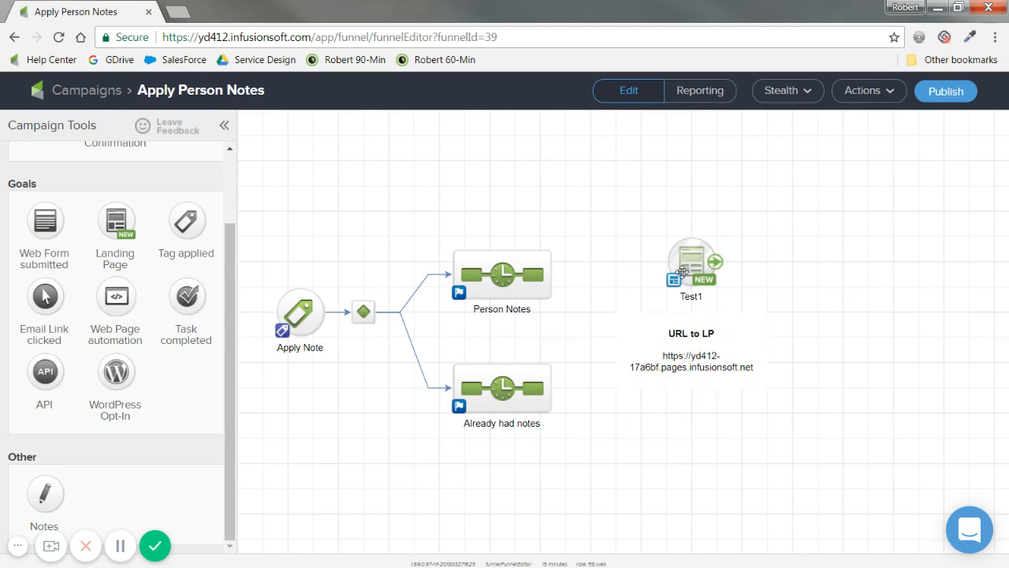